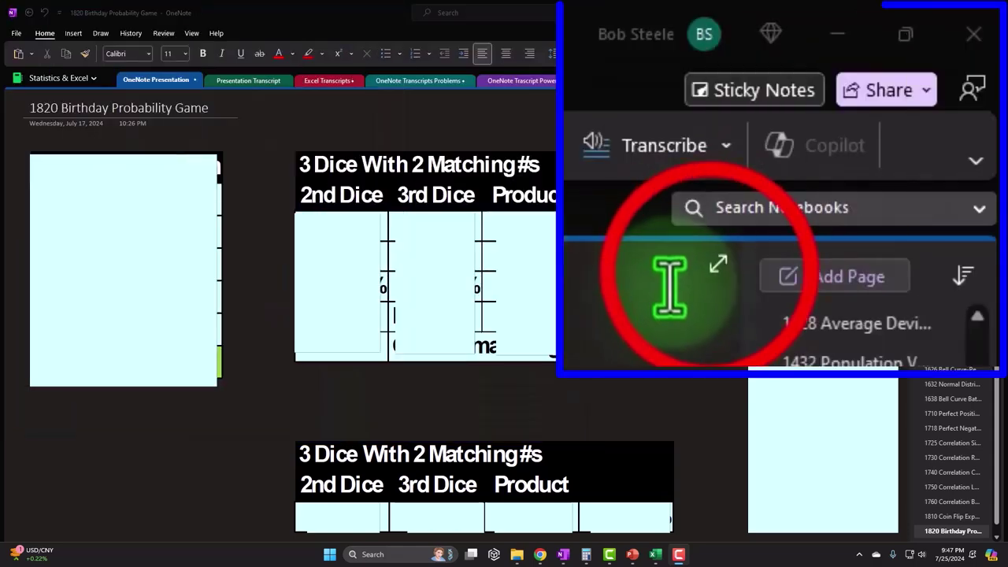
# Switch the 1820 Birthday Probability Game page to full-page view.
pyautogui.click(900, 98)
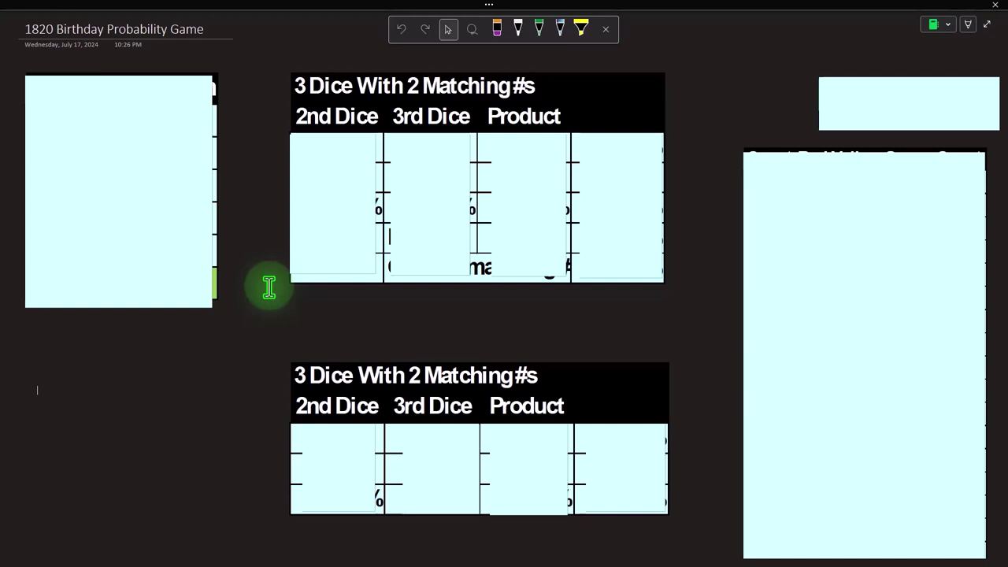
# Resize the cover box on the Red Yellow Green table so only its header row shows.
pyautogui.click(90, 169)
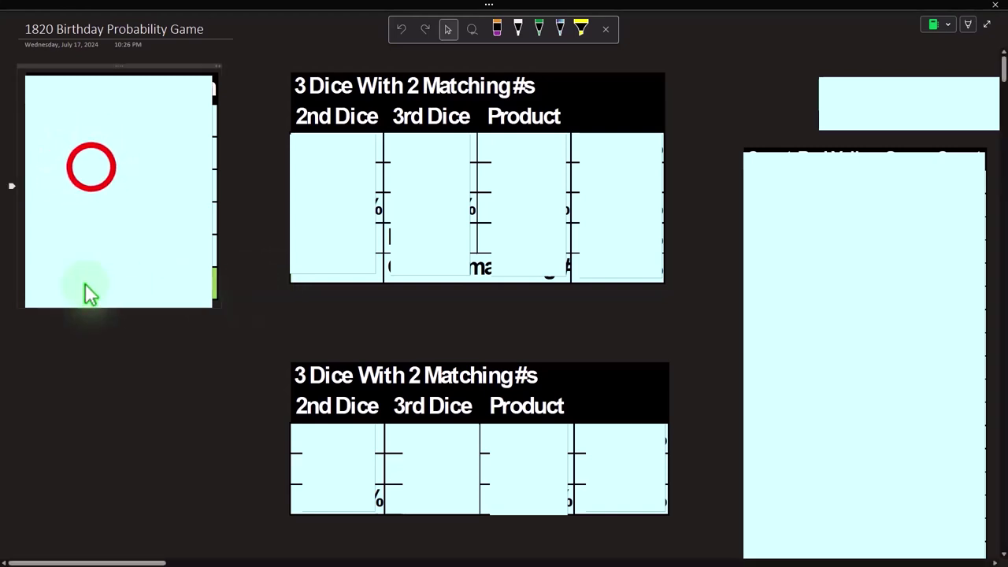
pyautogui.click(154, 104)
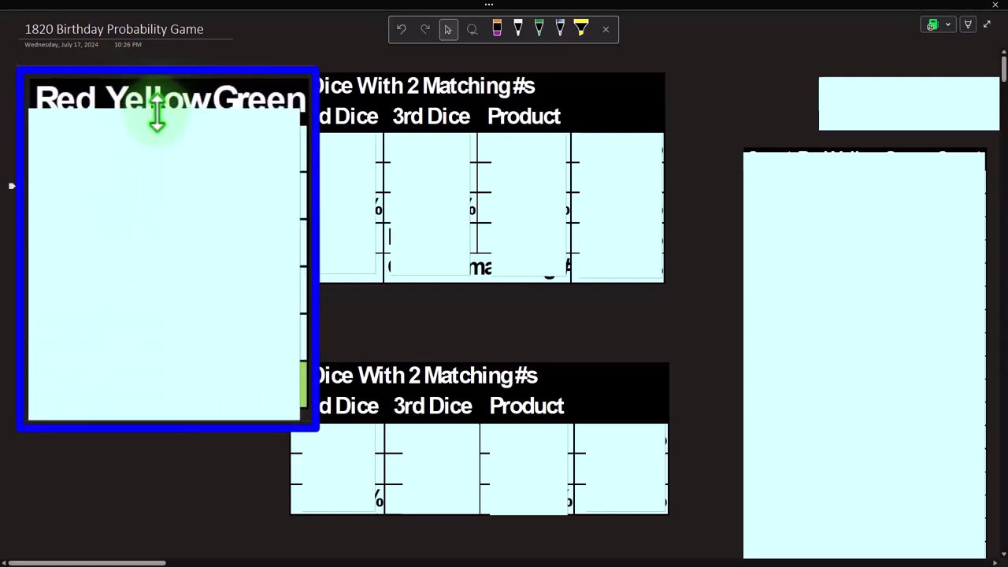
pyautogui.moveTo(149, 203); pyautogui.dragTo(149, 185)
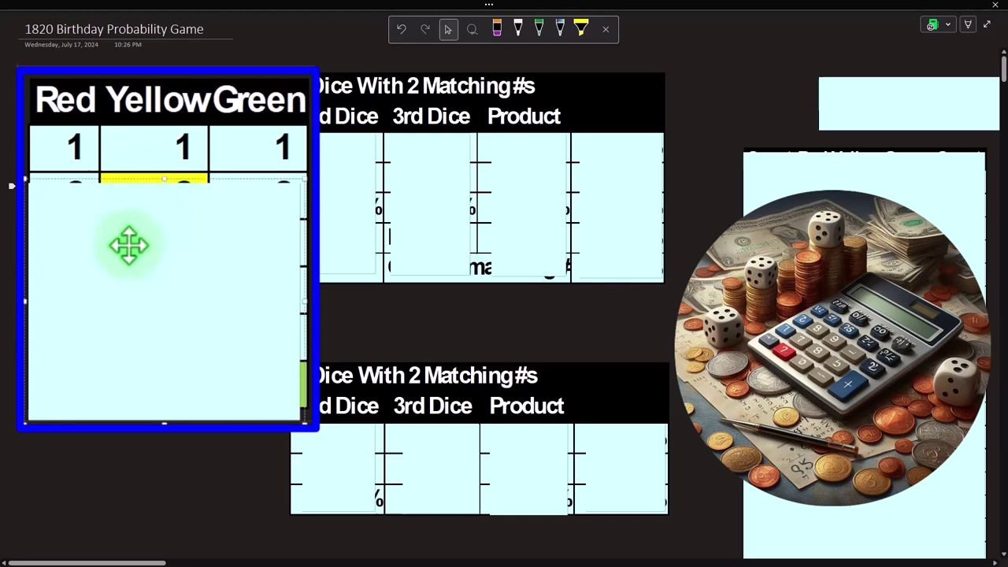
pyautogui.click(130, 243)
pyautogui.click(161, 180)
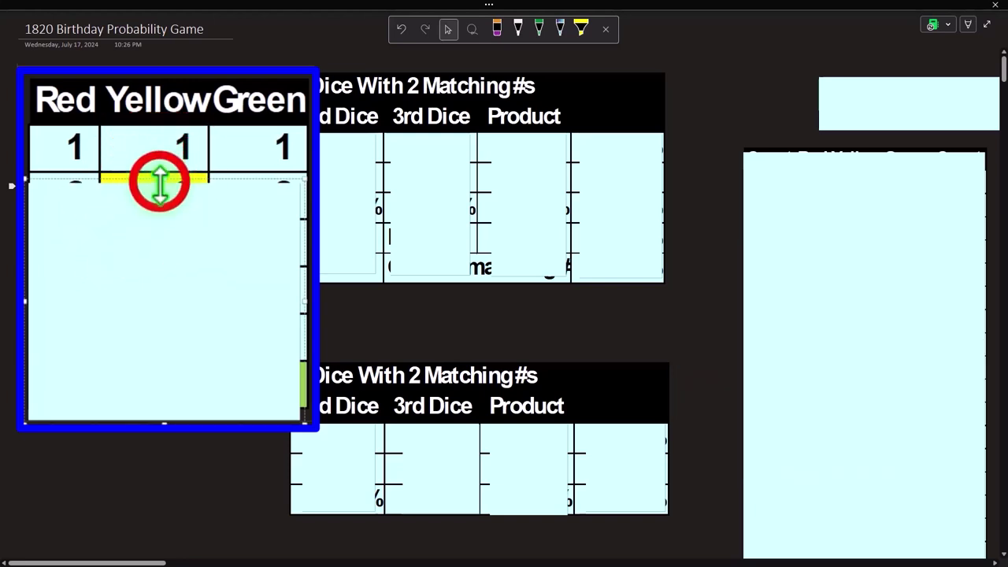
pyautogui.moveTo(159, 181); pyautogui.dragTo(158, 135)
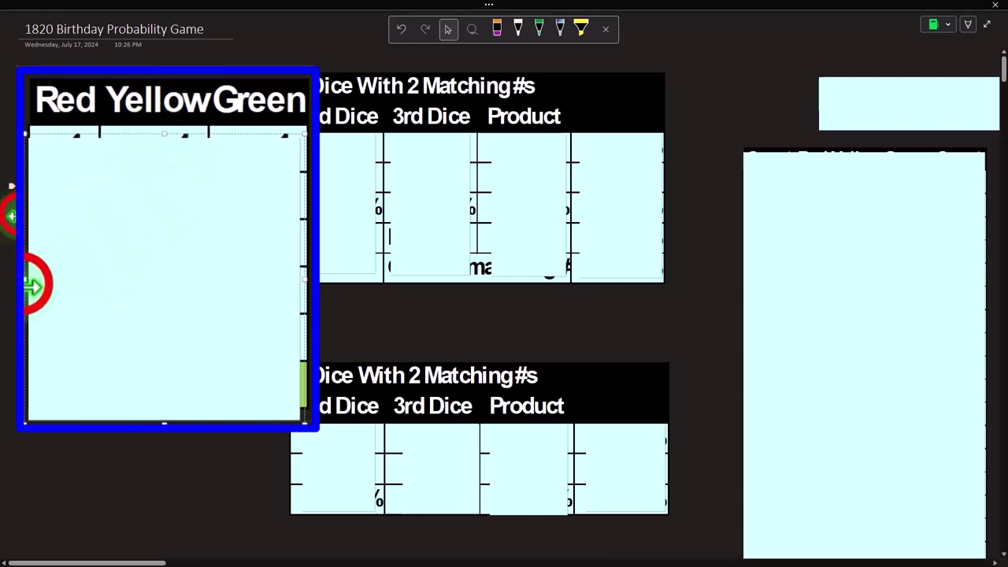
# Uncover the Red Yellow Green number columns, showing 1–6 with yellow 2, red 4 and green 6 highlighted.
pyautogui.click(103, 272)
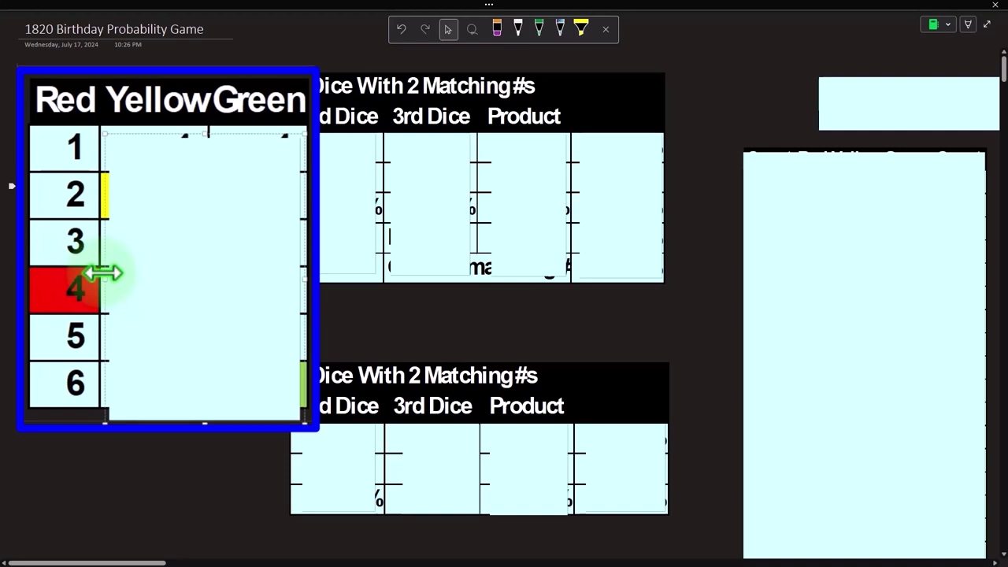
pyautogui.moveTo(103, 273); pyautogui.dragTo(197, 274)
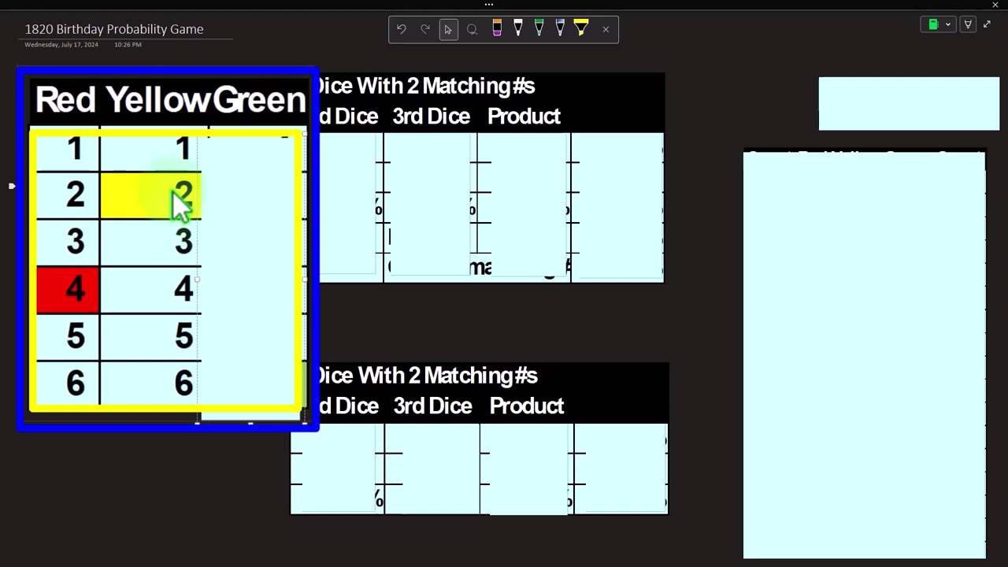
pyautogui.click(230, 226)
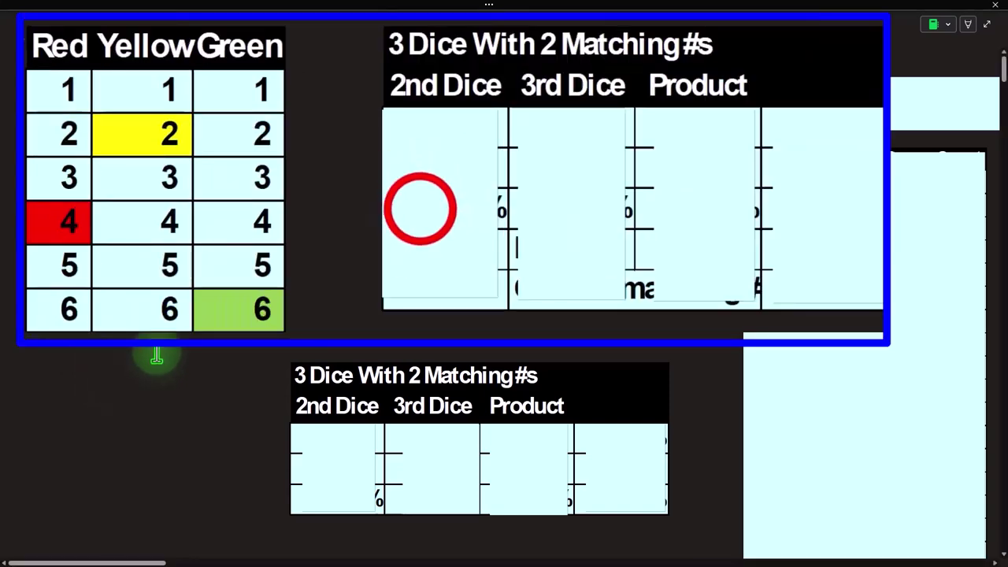
# Reveal the 2nd Dice values 5, 6 and 83.33% in the upper 3 Dice table.
pyautogui.click(418, 213)
pyautogui.moveTo(444, 114); pyautogui.dragTo(457, 236)
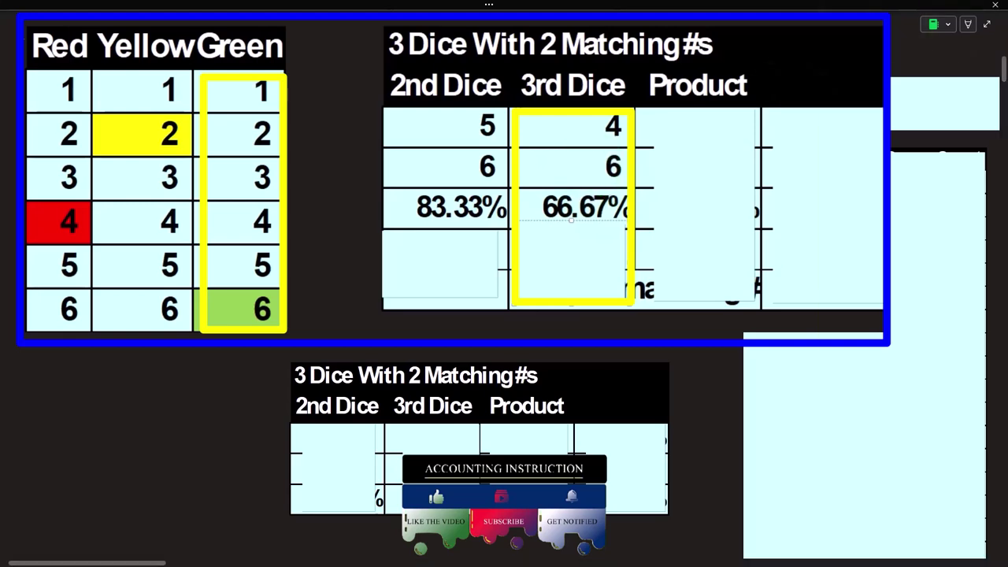
# Compute 5/6 (0.8333) and then 4/6 (0.6667) in Calculator.
pyautogui.click(141, 353)
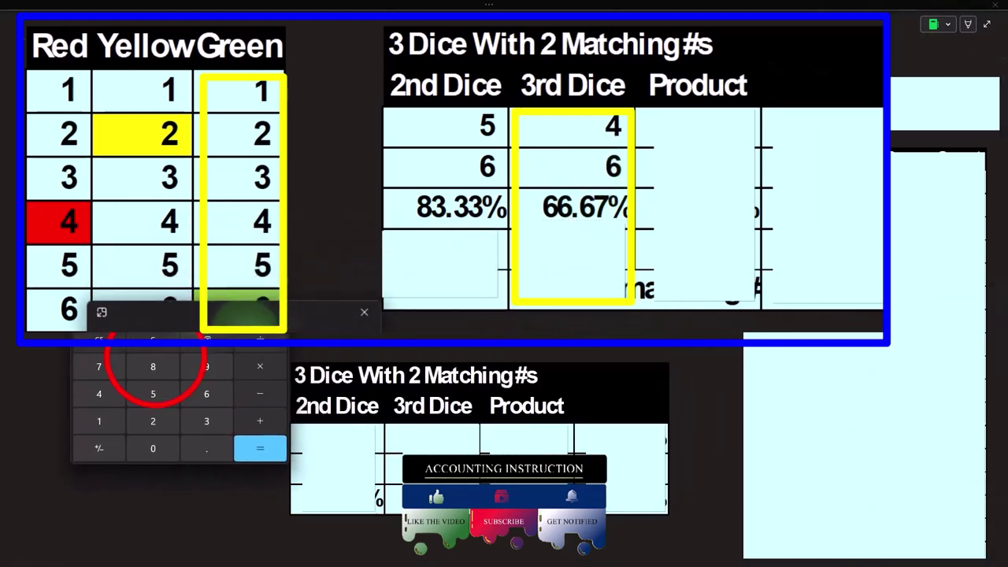
pyautogui.write('5/6')
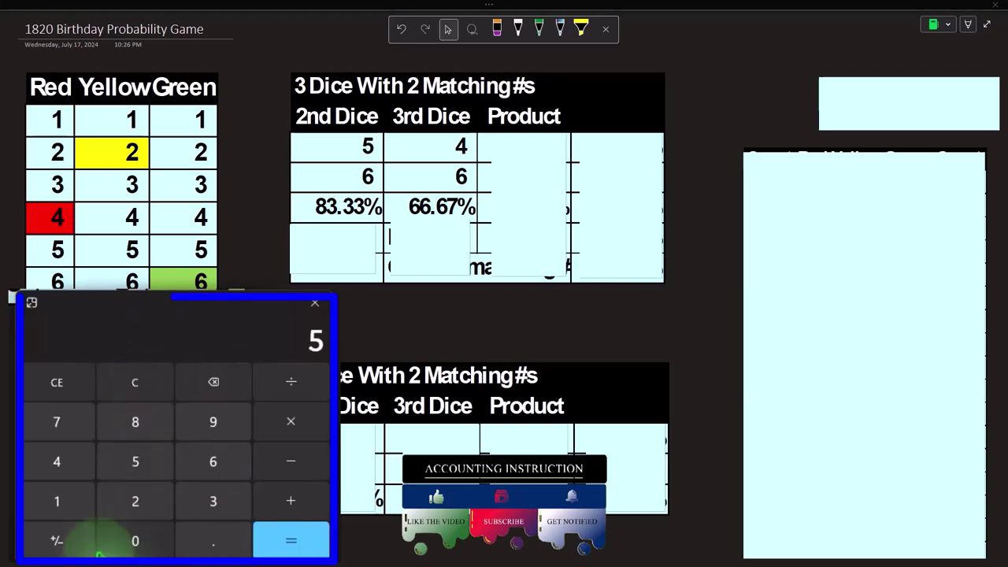
pyautogui.press('Return')
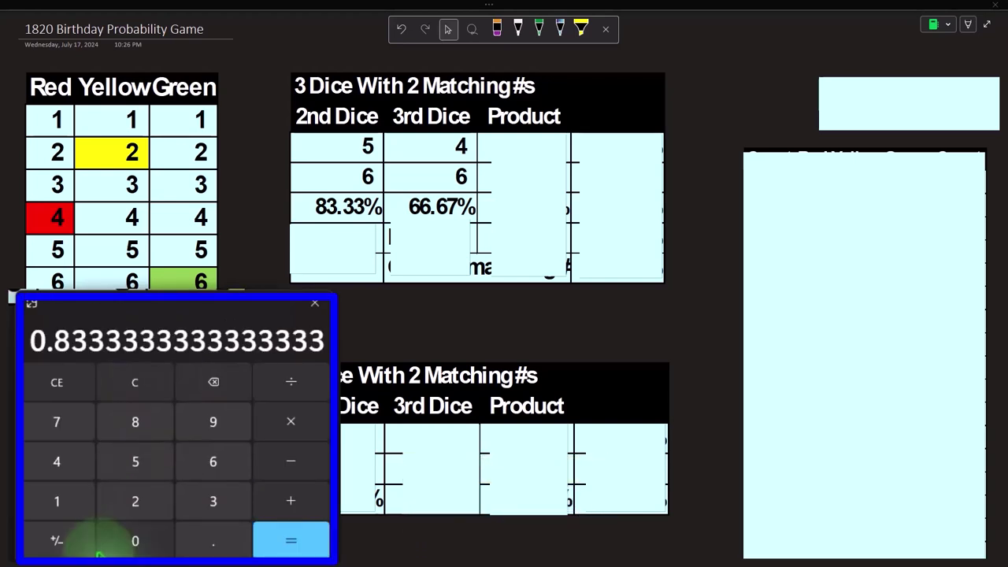
pyautogui.click(152, 379)
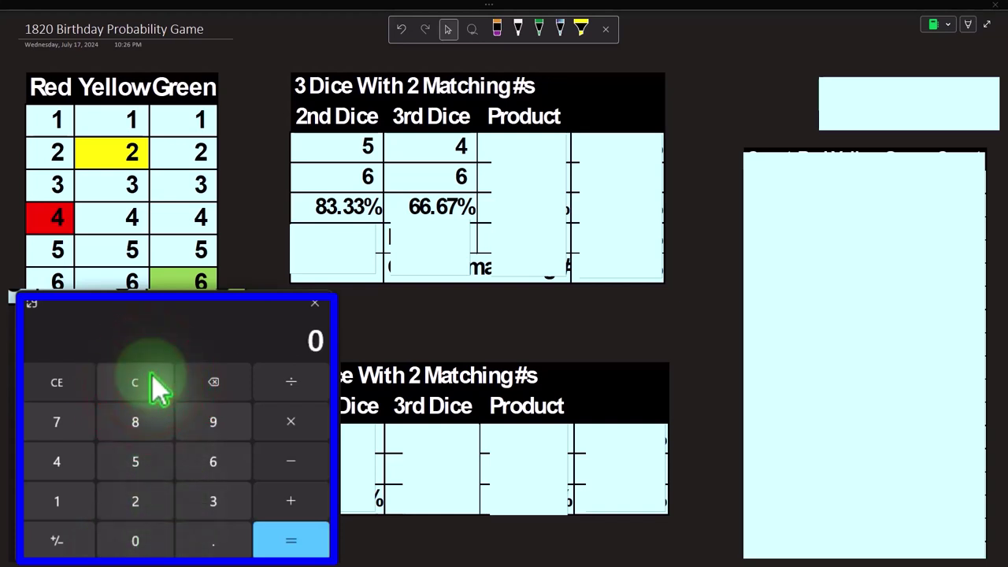
pyautogui.write('4/6')
pyautogui.press('Return')
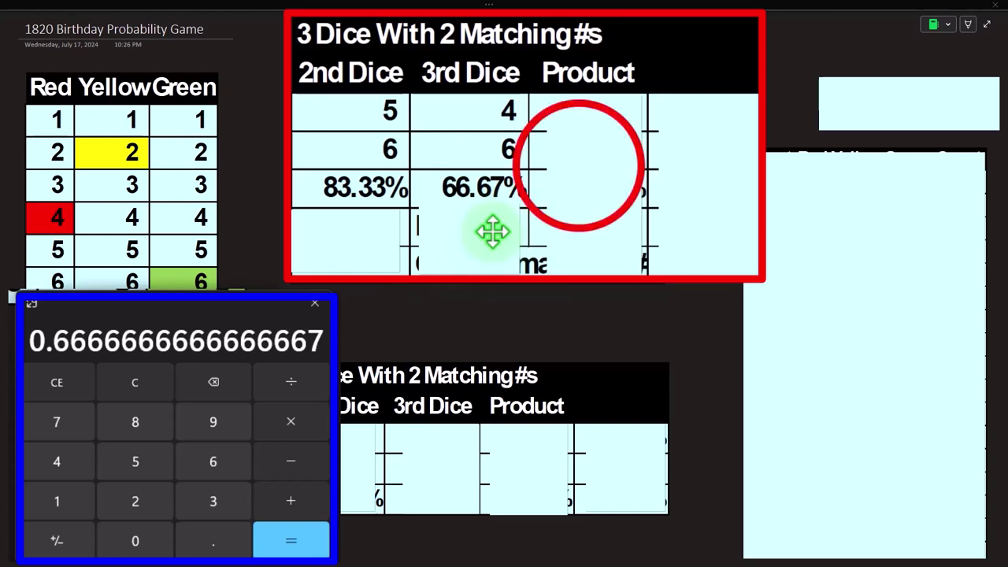
# Reveal the Product values 20, 36 and 55.56%, then nudge Calculator lower and clear it to 0.
pyautogui.click(591, 146)
pyautogui.moveTo(598, 93); pyautogui.dragTo(594, 203)
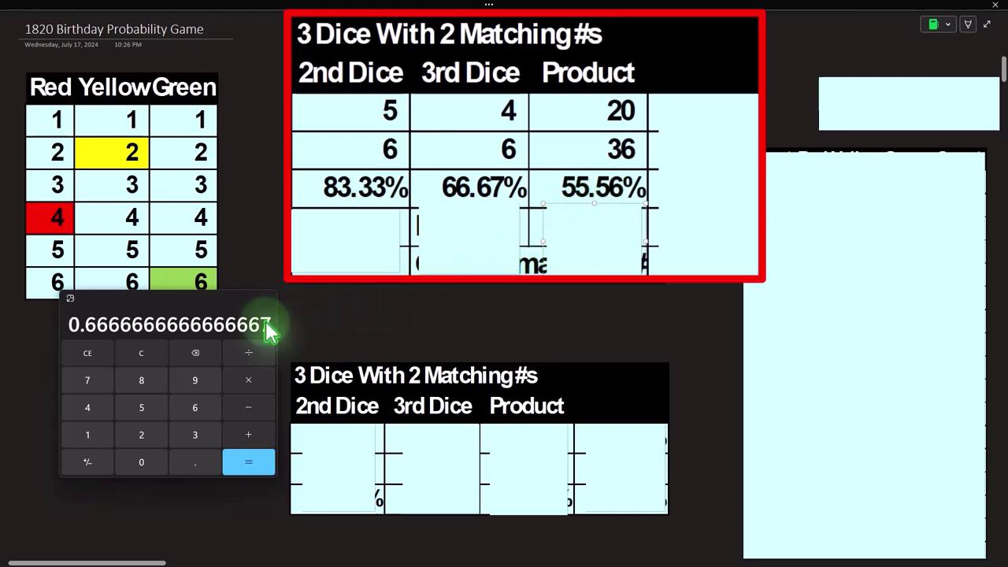
pyautogui.click(201, 309)
pyautogui.moveTo(201, 308); pyautogui.dragTo(197, 334)
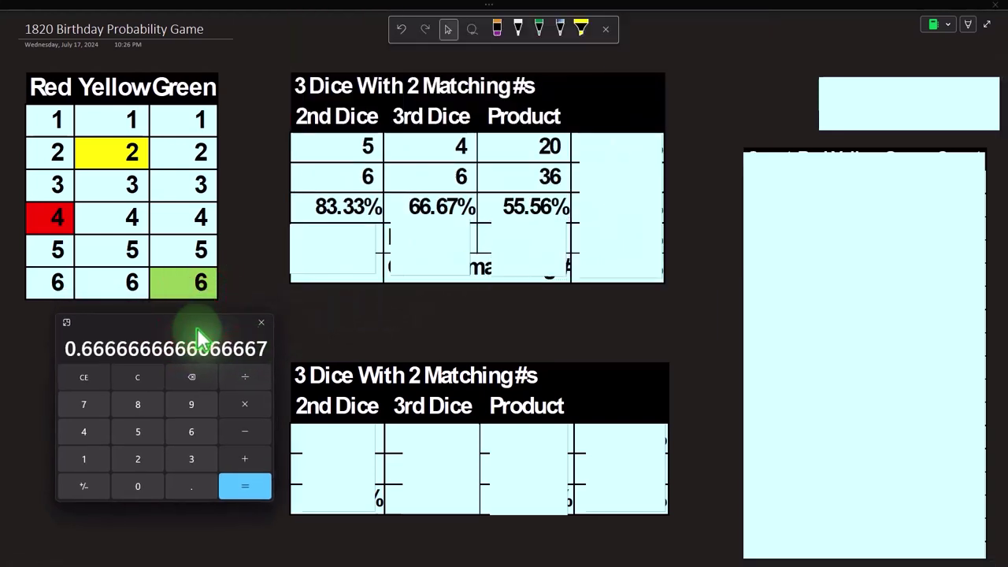
pyautogui.click(154, 378)
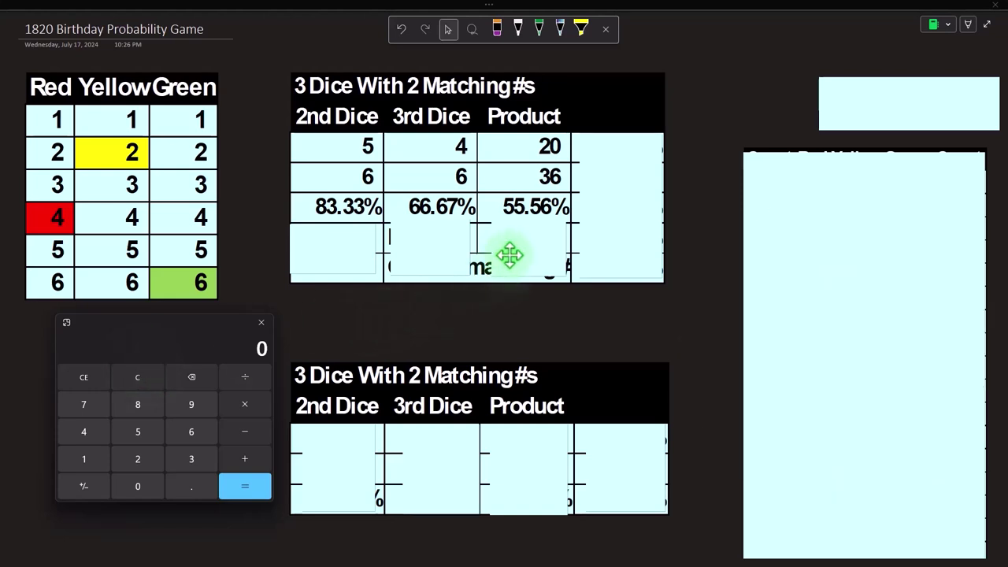
# Multiply .8333 by .6667 in Calculator, getting 0.55556111.
pyautogui.click(137, 377)
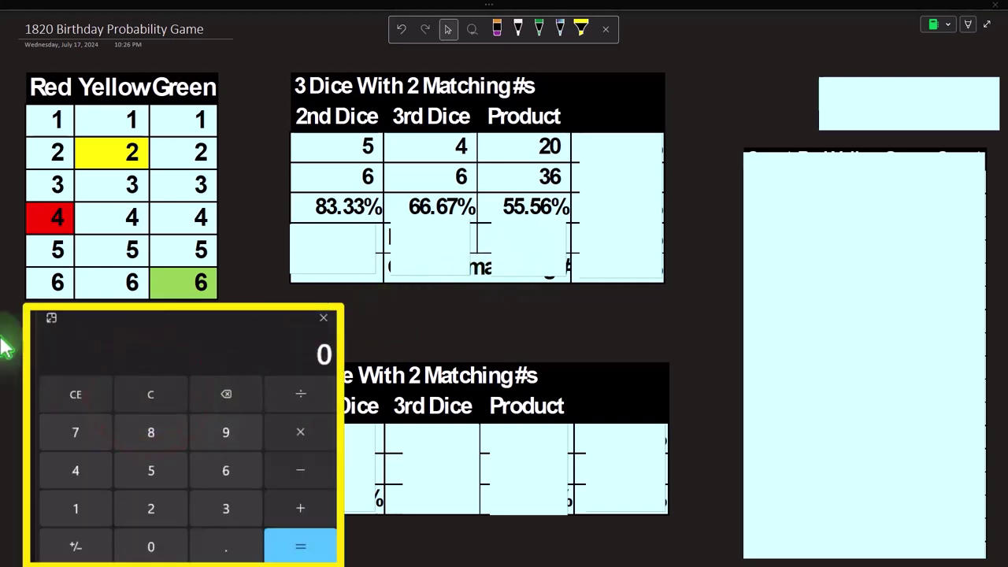
pyautogui.write('.8')
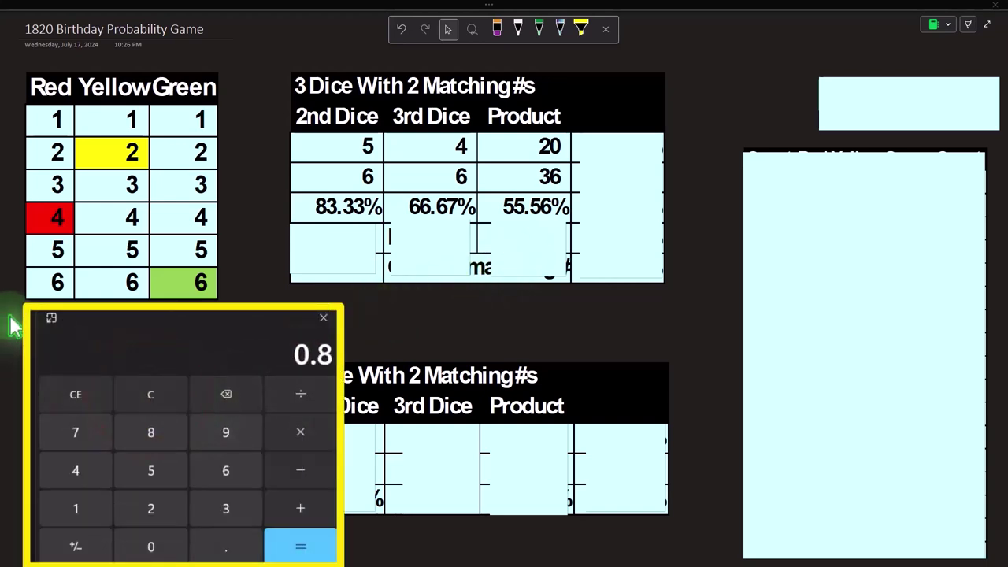
pyautogui.write('333')
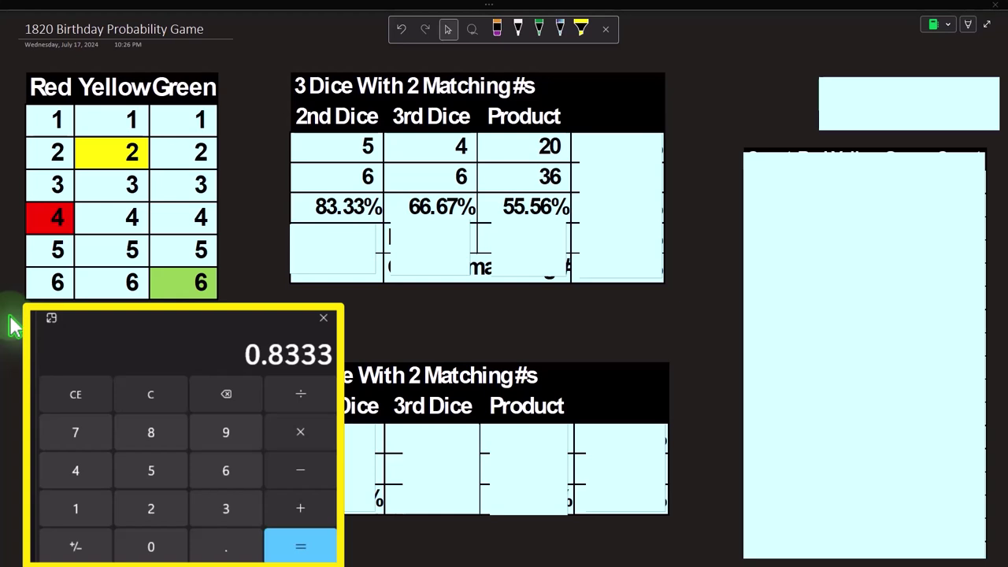
pyautogui.write('*.66')
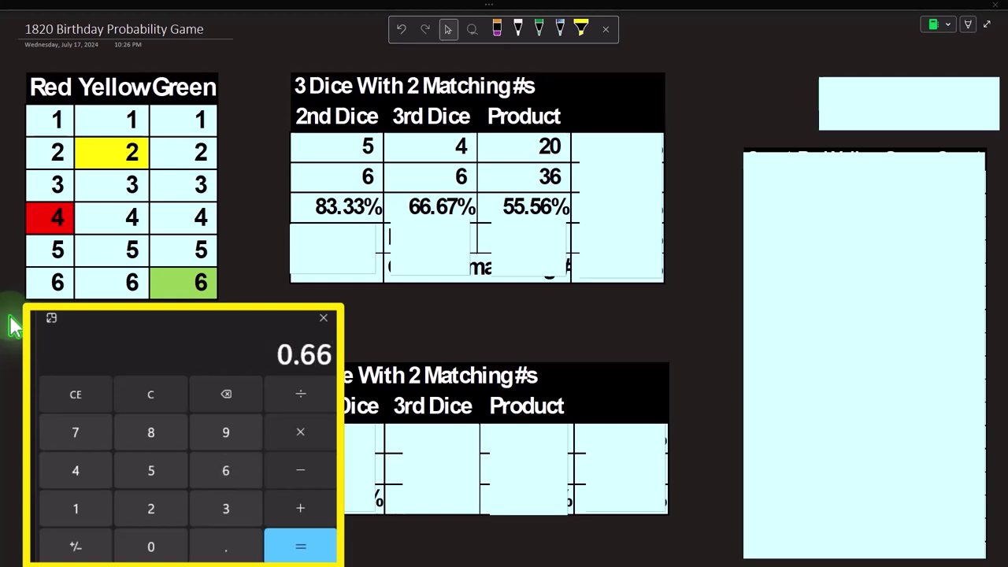
pyautogui.click(143, 396)
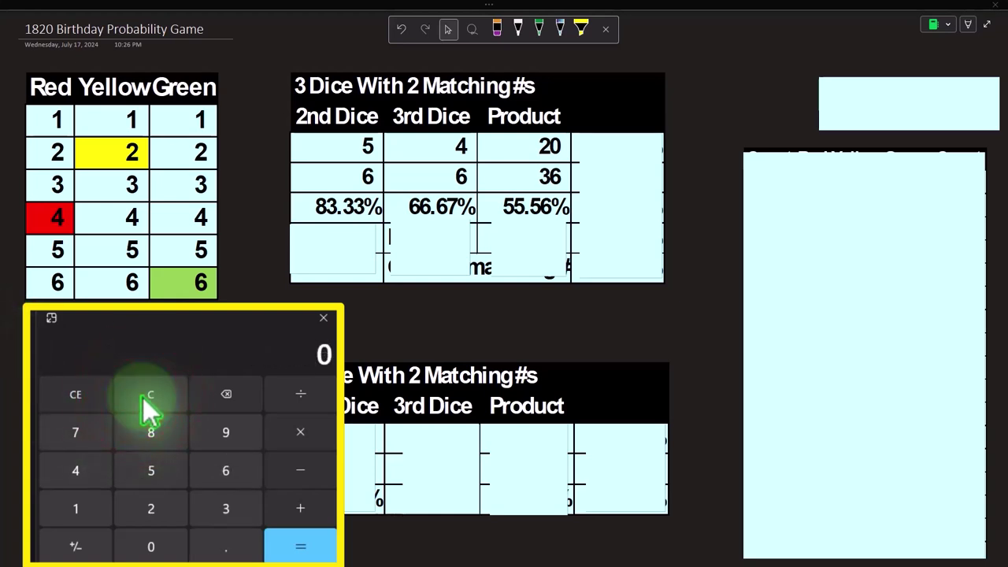
pyautogui.write('.8333')
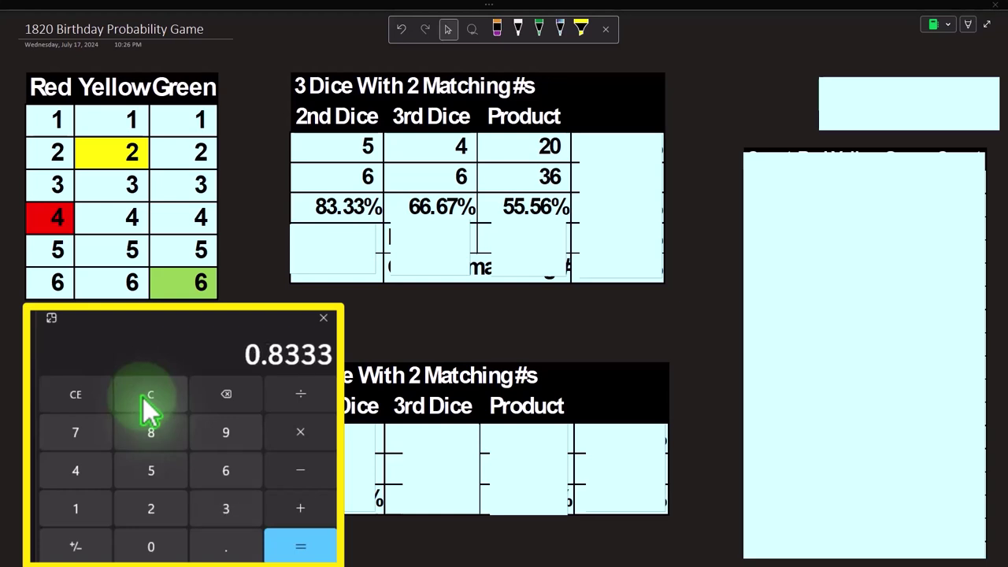
pyautogui.write('*.6667')
pyautogui.press('Return')
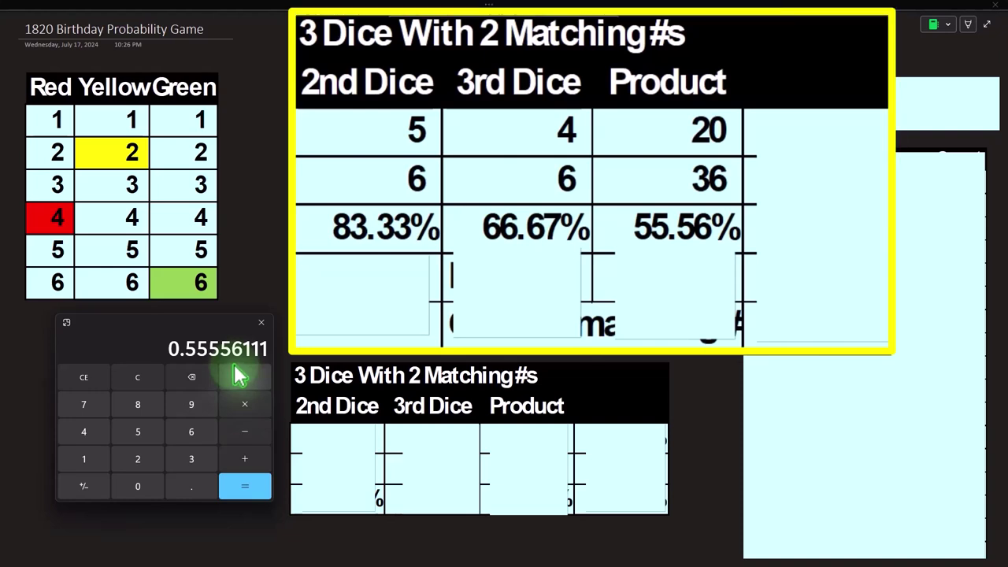
# Reveal the last column's 55.56%, 55.56% and the 100.00% beside Less.
pyautogui.click(824, 105)
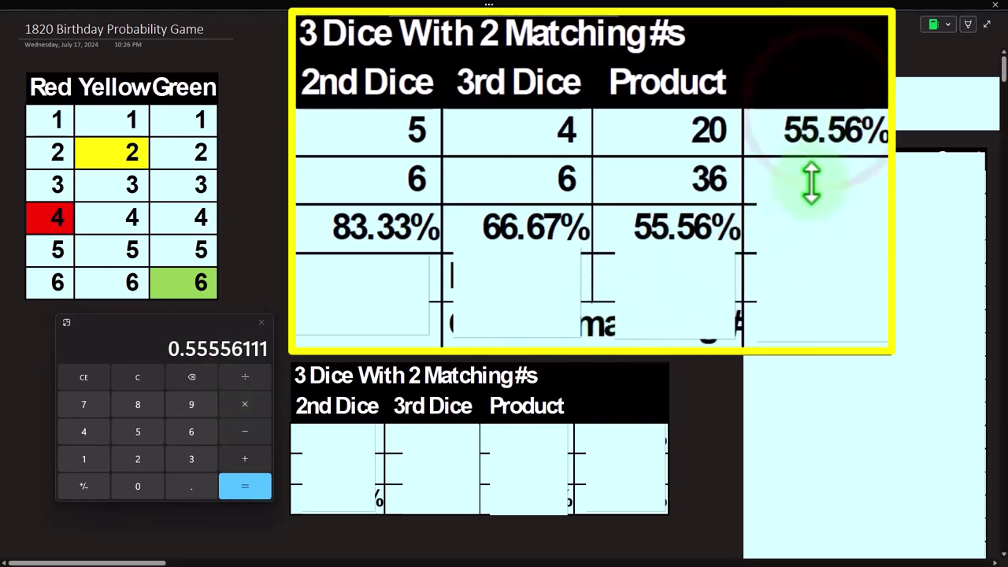
pyautogui.click(817, 235)
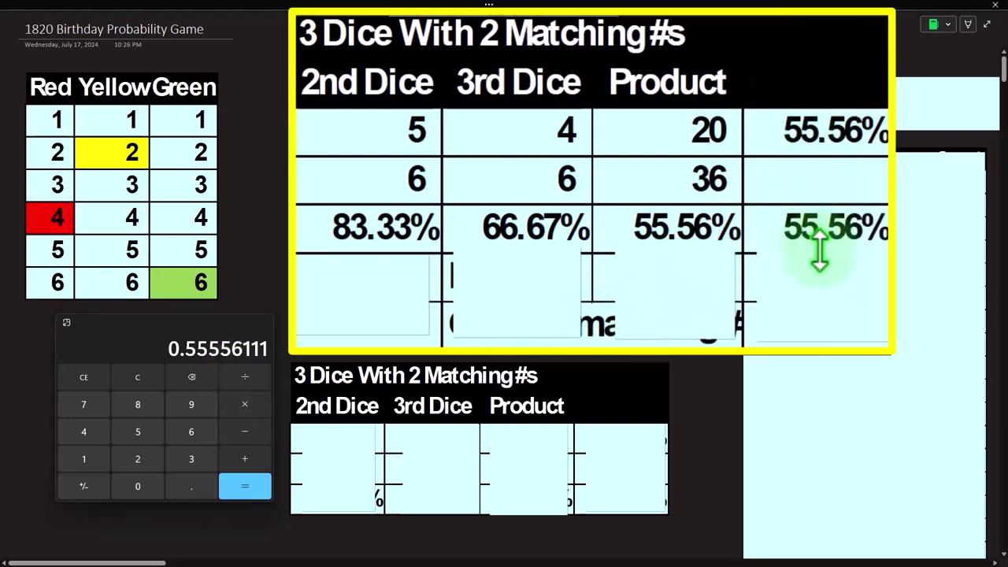
pyautogui.click(821, 283)
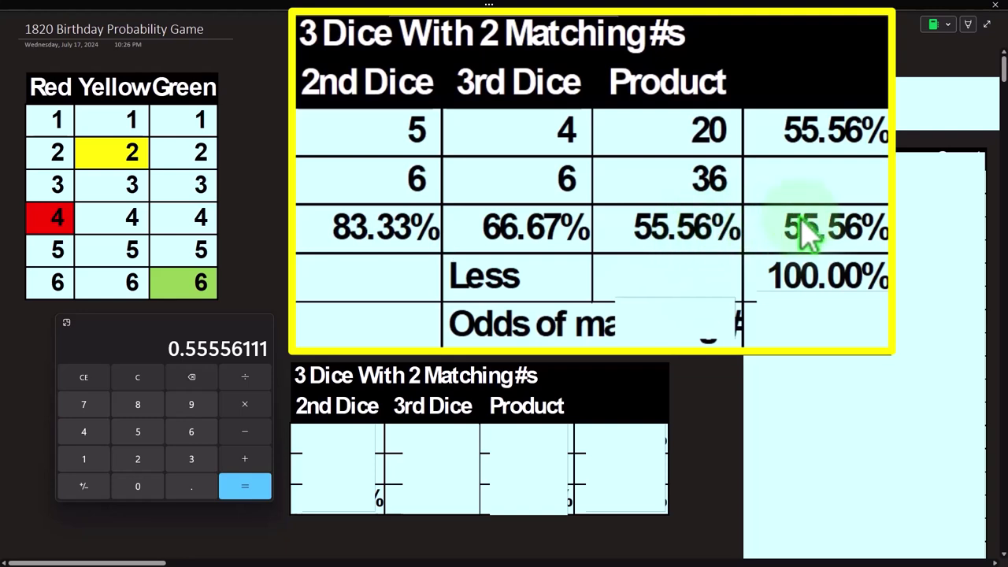
# Delete the white patches to show the 'Odds of matching#' label and its 44.44% value.
pyautogui.click(685, 324)
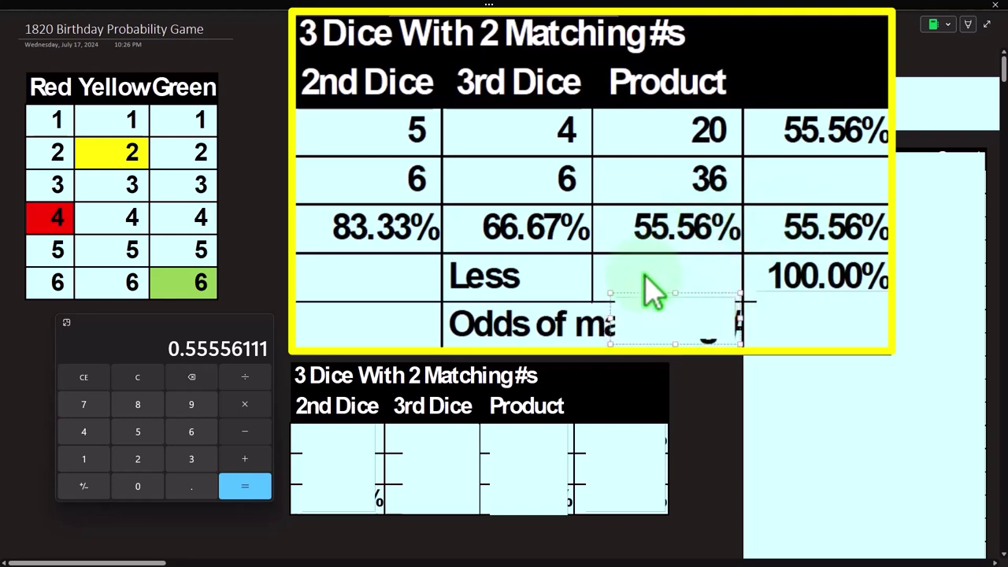
pyautogui.press('Delete')
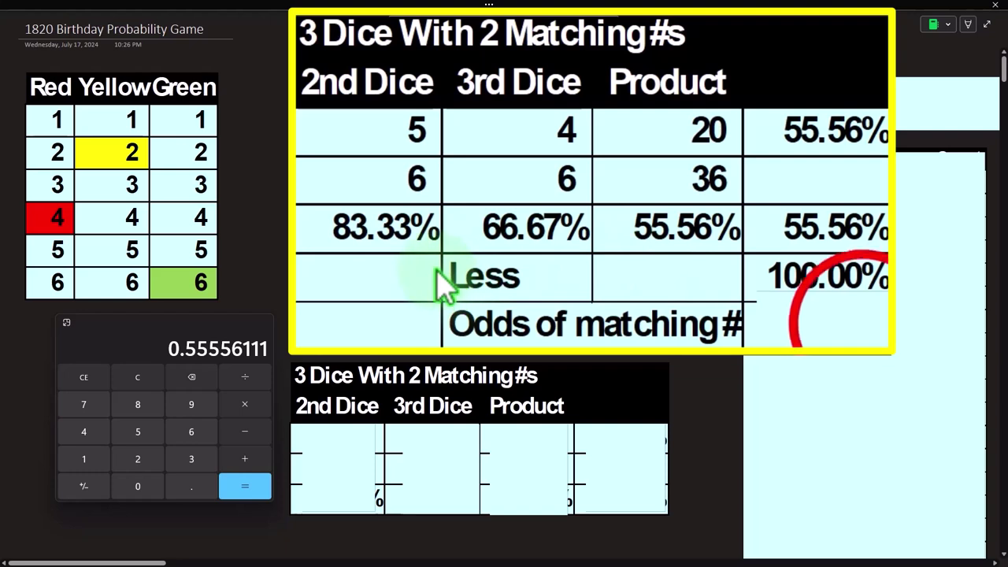
pyautogui.click(842, 315)
pyautogui.press('Delete')
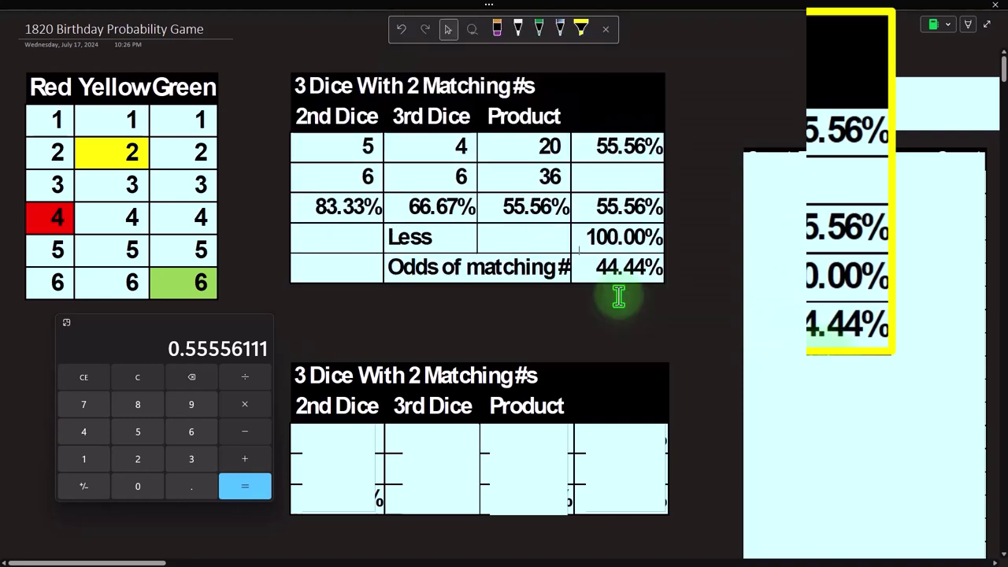
pyautogui.scroll(-1, 615, 299)
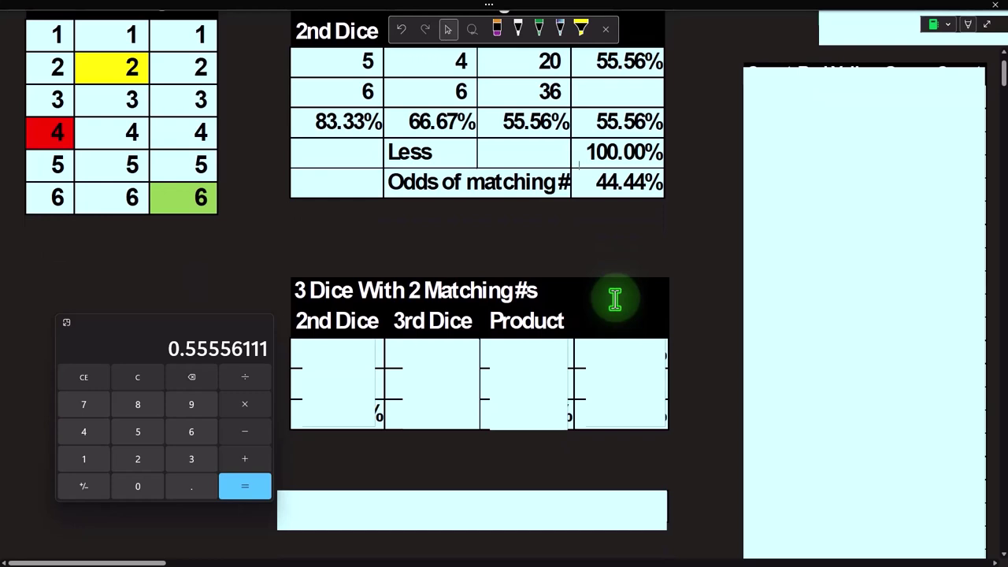
pyautogui.scroll(1, 476, 346)
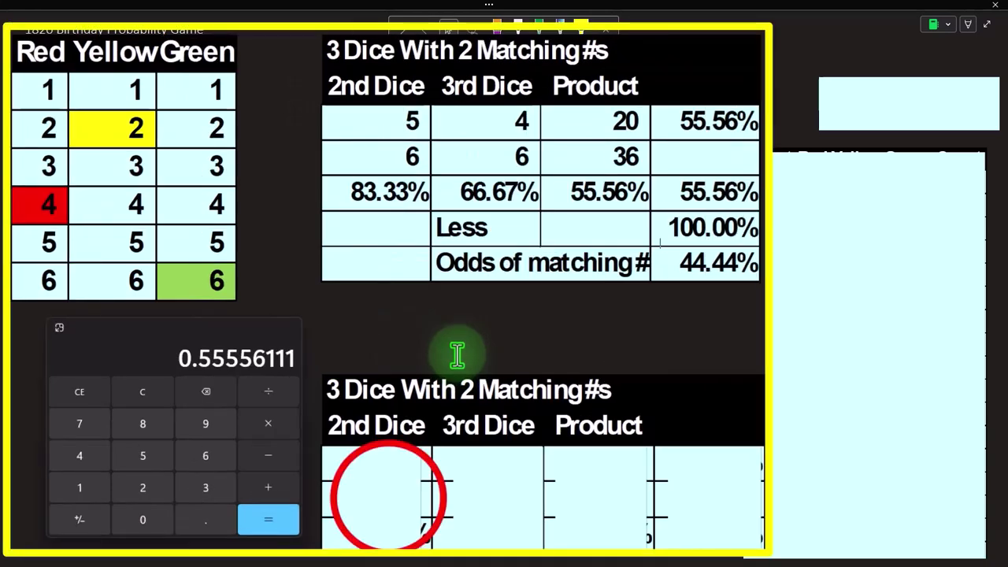
# Uncover the lower table: 2nd Dice 1, 6, 16.67%; 3rd Dice 2, 6, 33.33%; Product 5.56%.
pyautogui.click(384, 455)
pyautogui.moveTo(383, 455); pyautogui.dragTo(376, 511)
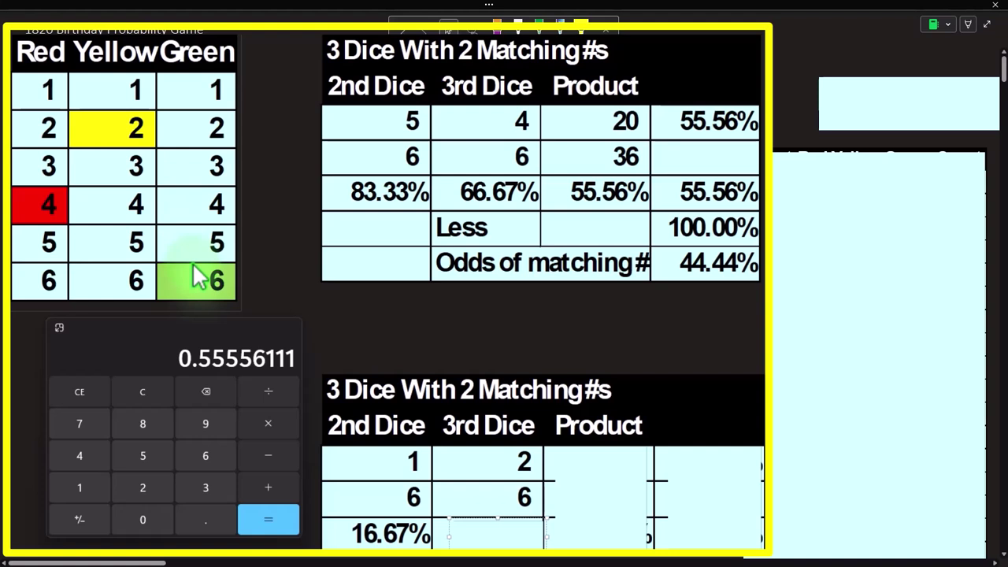
pyautogui.click(490, 526)
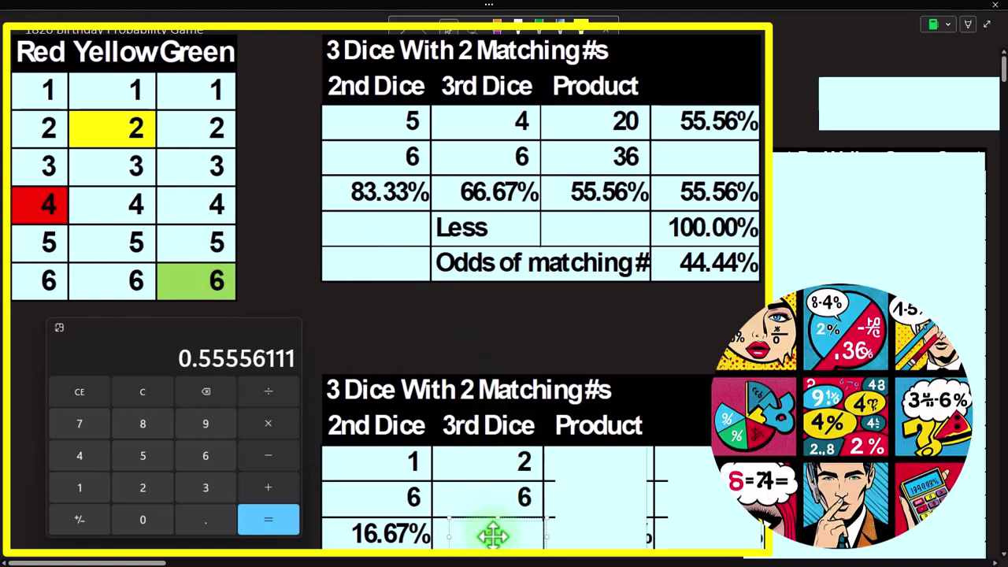
pyautogui.click(590, 482)
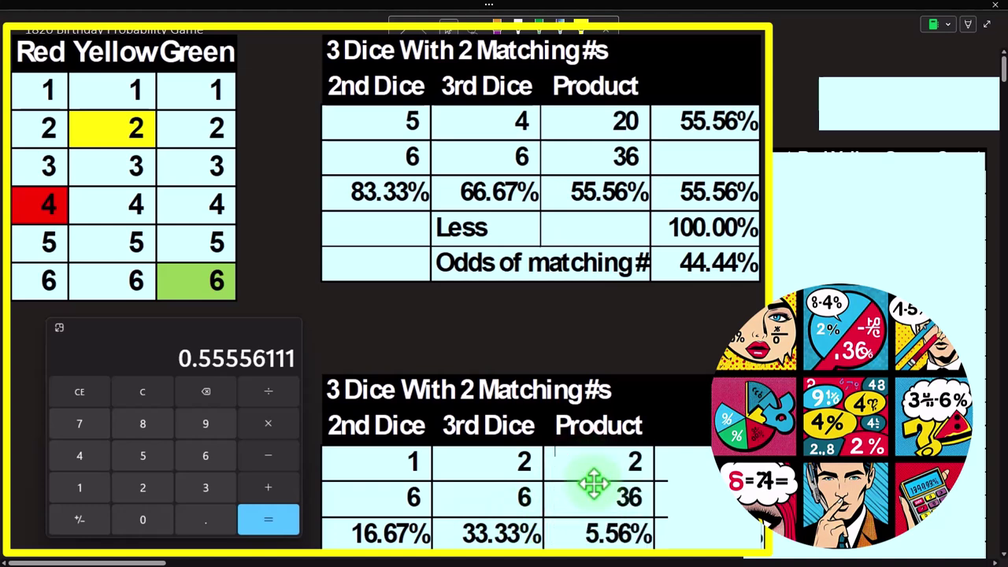
pyautogui.click(696, 503)
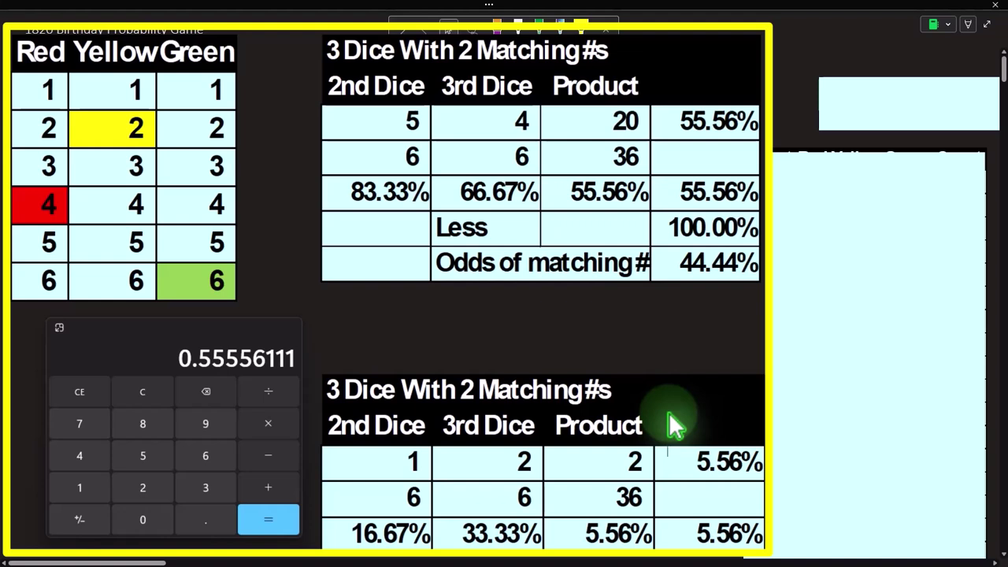
pyautogui.click(738, 48)
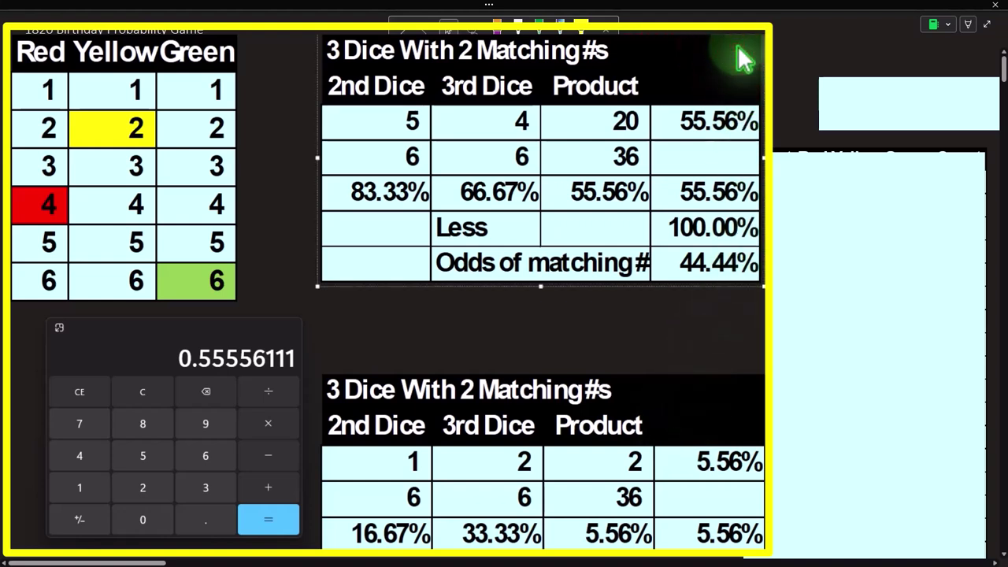
pyautogui.click(718, 413)
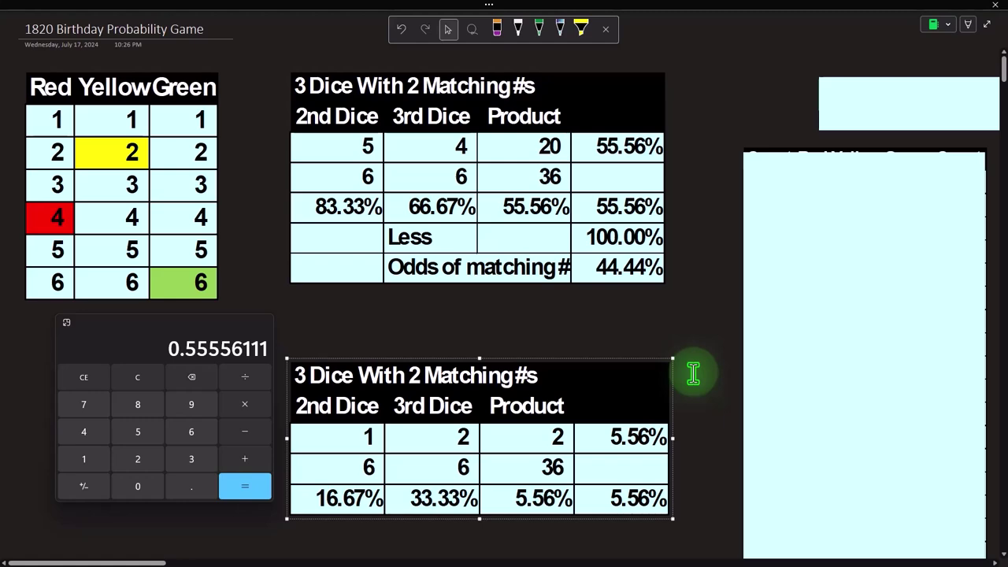
# Delete the light-blue bar under the lower dice table to show the Difference row, 38.89%.
pyautogui.scroll(-3, 693, 374)
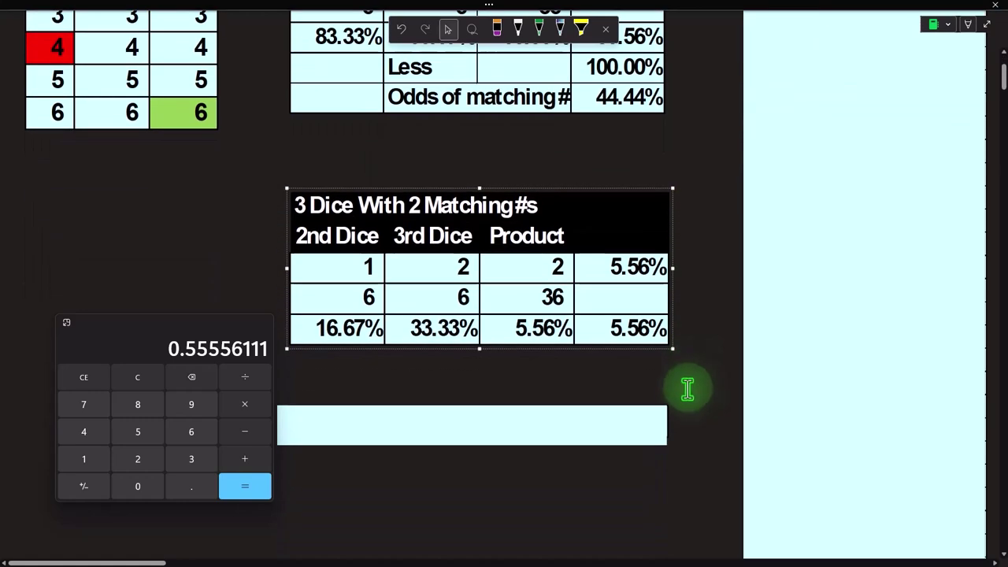
pyautogui.click(547, 423)
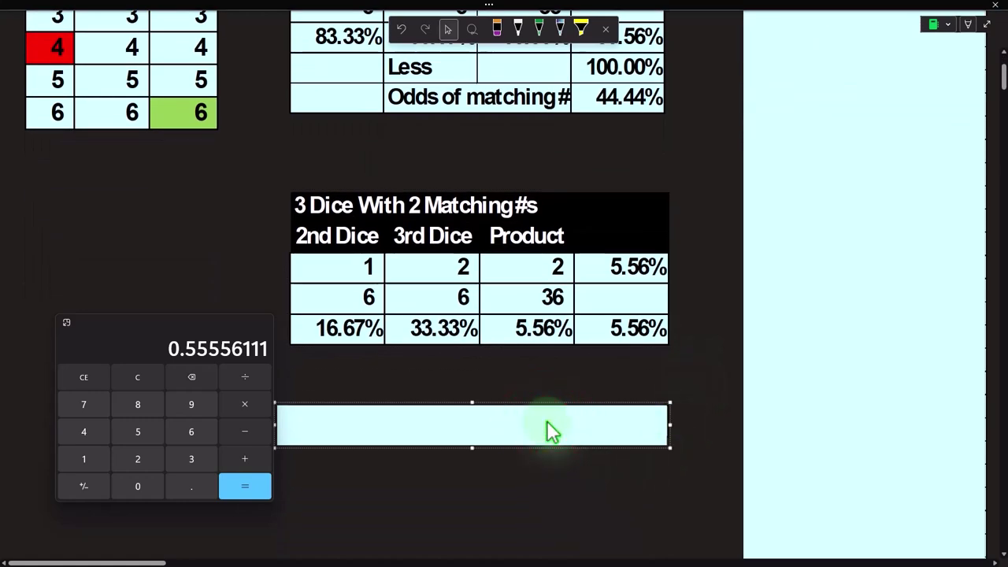
pyautogui.press('Delete')
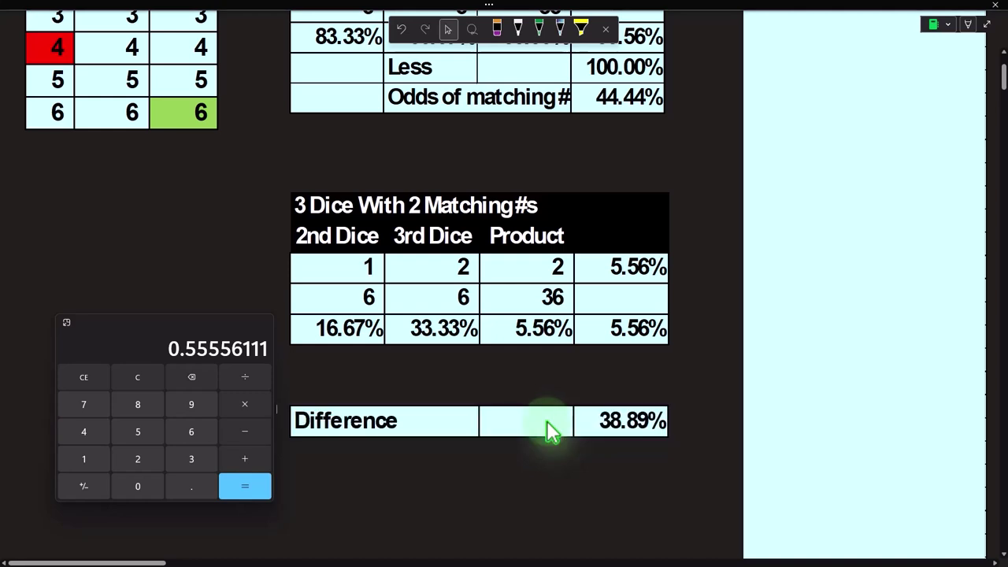
pyautogui.scroll(2, 548, 429)
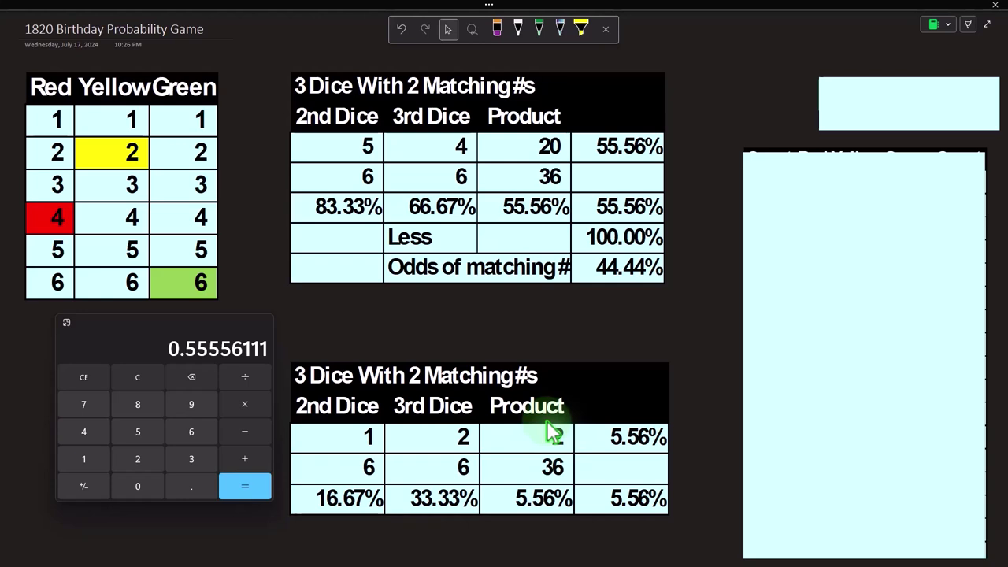
# Trim the embedded birthday grid to its Count, Red, Yellow, Green, Count headers and first row 1, 5, 4, 6, 0.
pyautogui.click(523, 224)
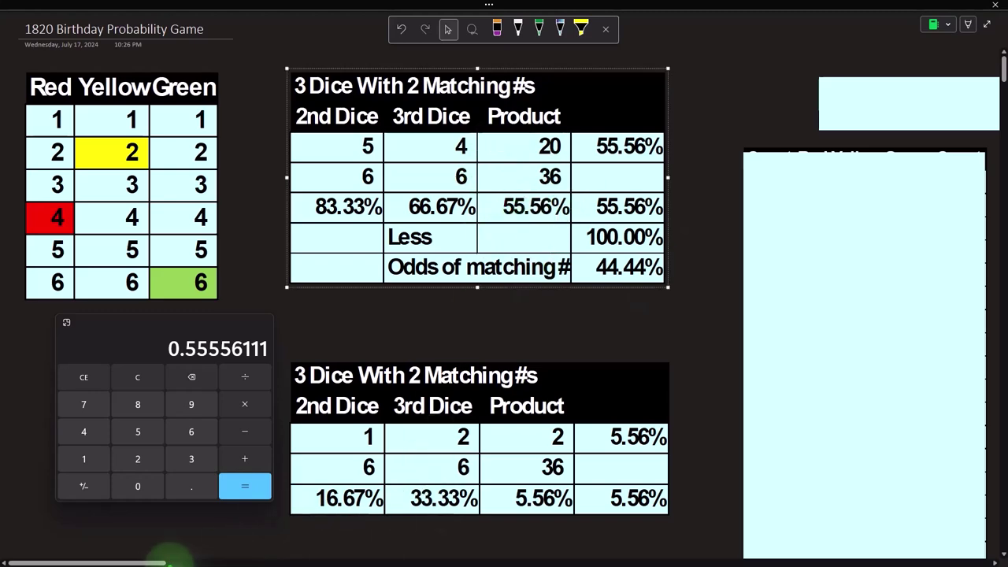
pyautogui.click(159, 551)
pyautogui.moveTo(160, 551); pyautogui.dragTo(497, 255)
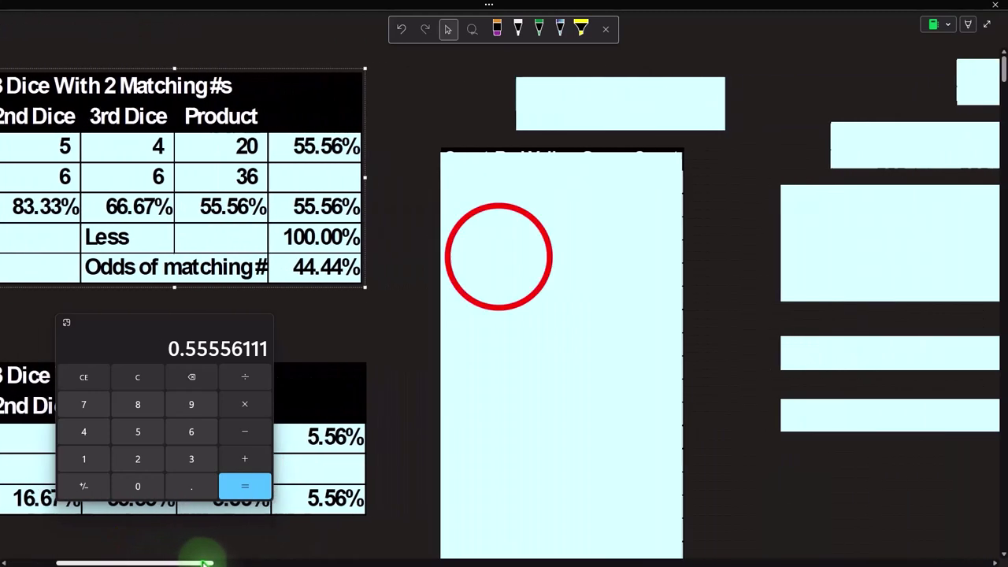
pyautogui.doubleClick(526, 152)
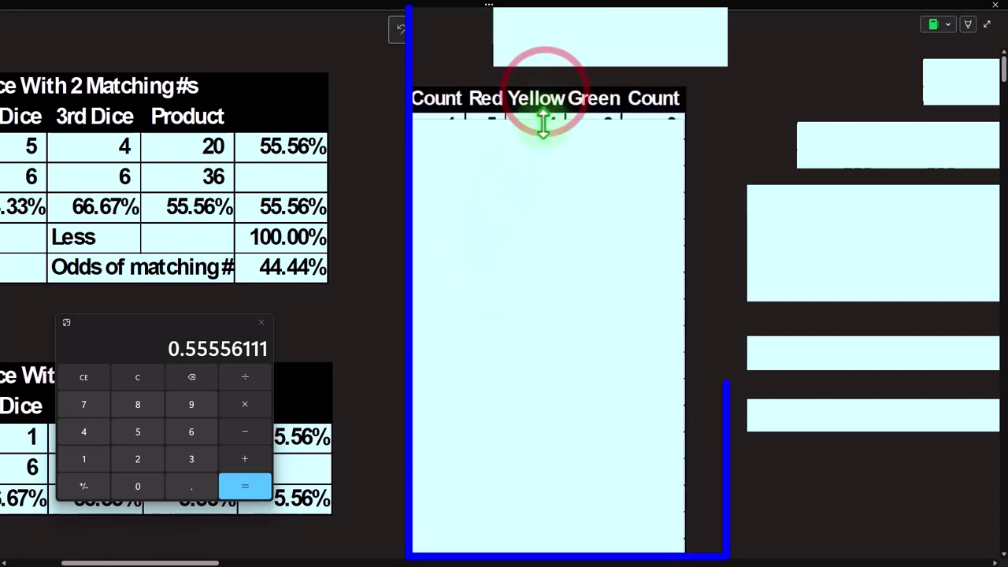
pyautogui.moveTo(543, 149); pyautogui.dragTo(542, 137)
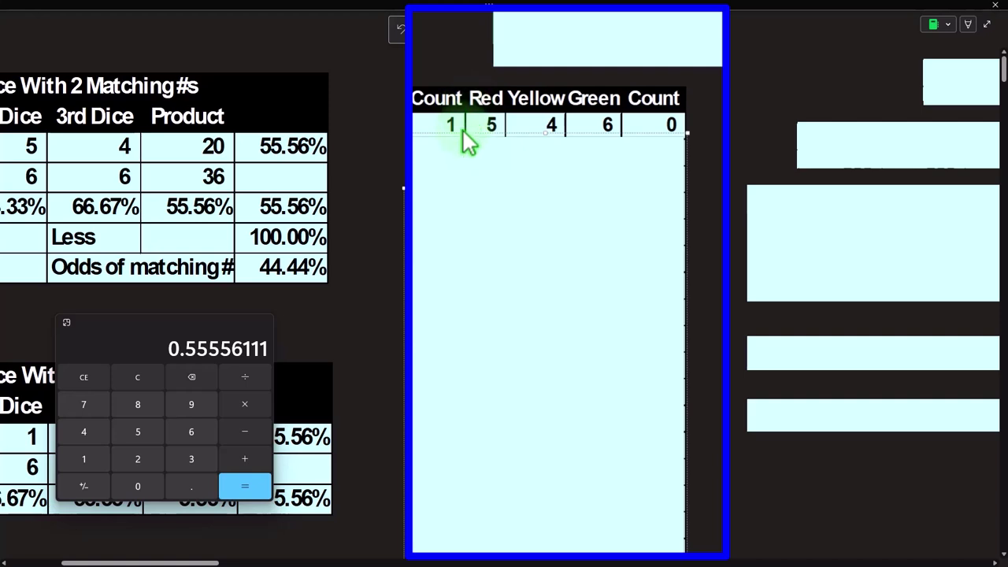
# Show the =RANDBETWEEN(1,6) formula in the grid's top cell, then finish editing.
pyautogui.click(591, 28)
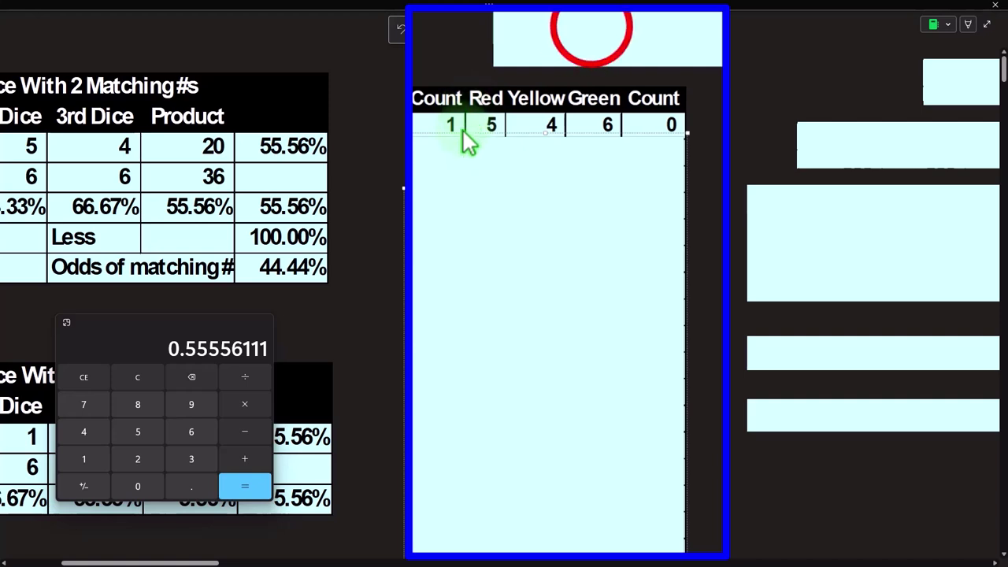
pyautogui.doubleClick(596, 37)
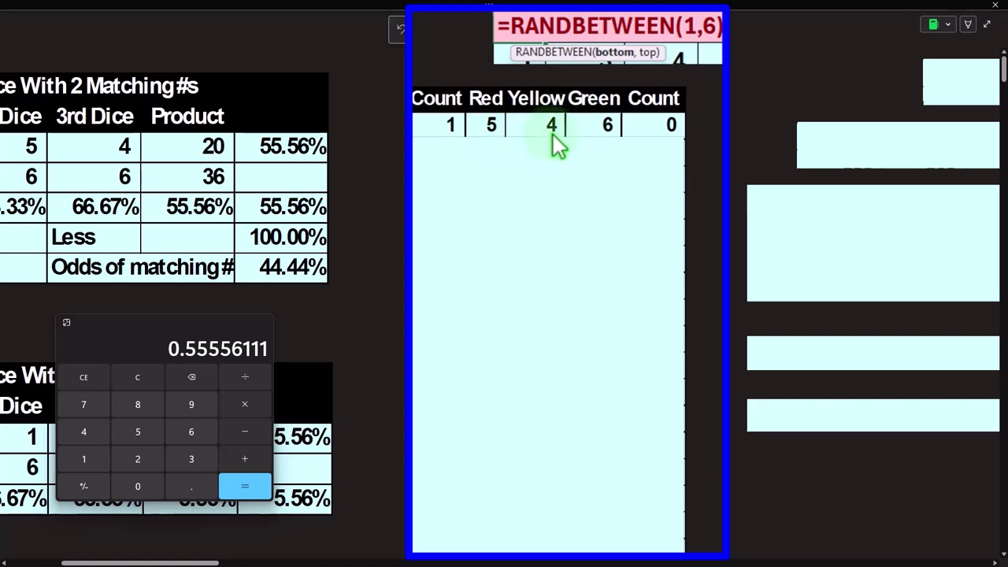
pyautogui.click(530, 198)
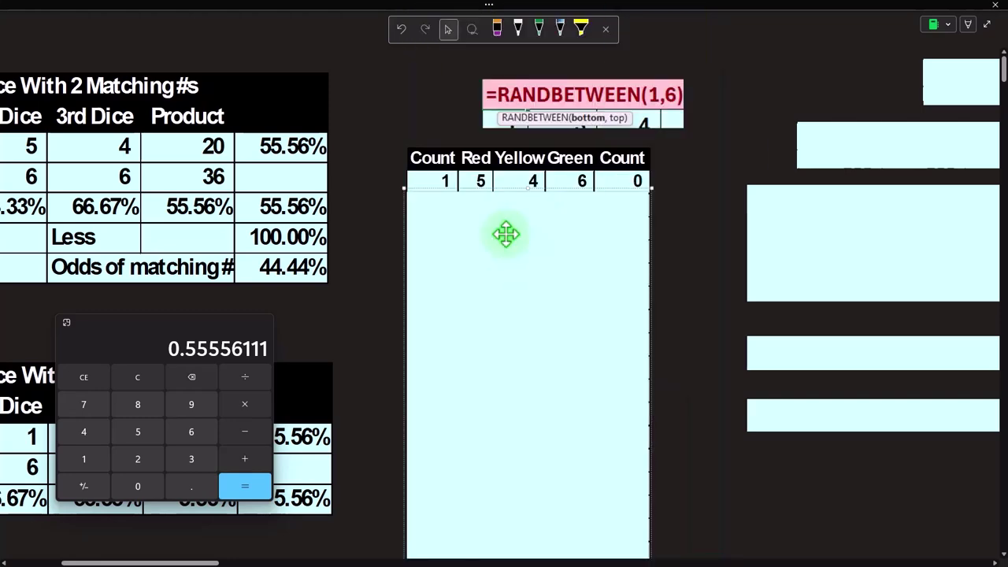
pyautogui.scroll(-15, 506, 232)
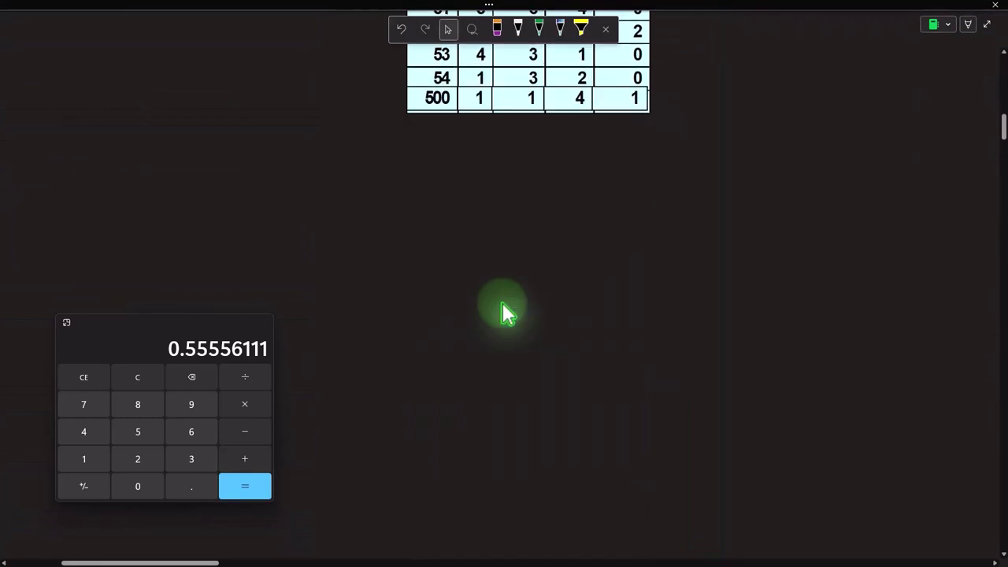
pyautogui.scroll(3, 456, 231)
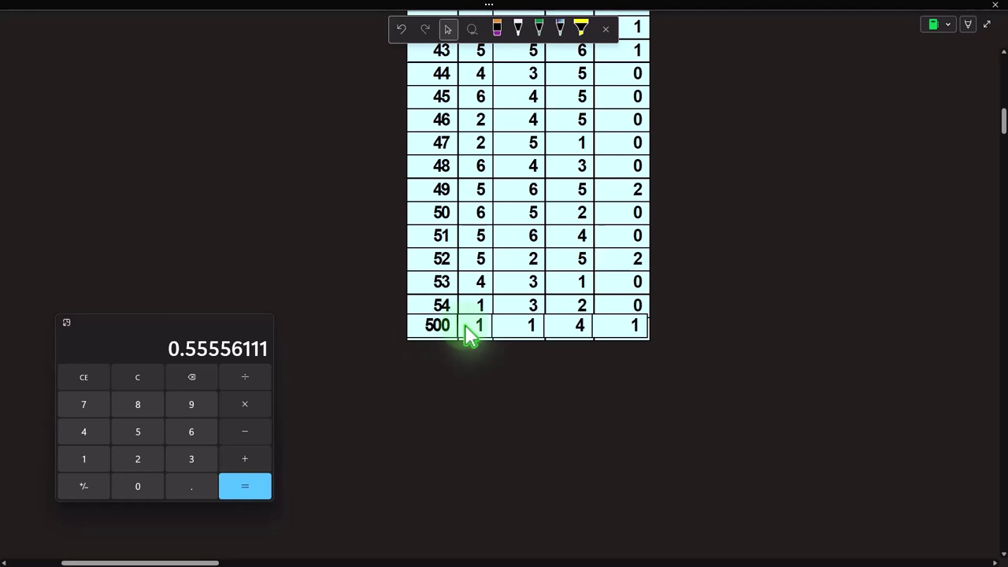
pyautogui.scroll(15, 469, 334)
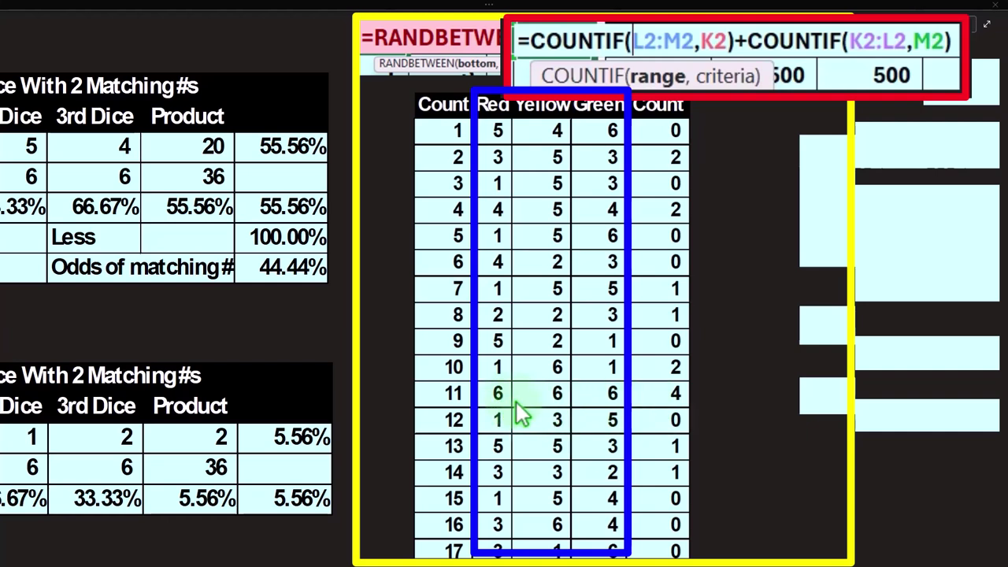
# Remove the cyan covers to reveal the Match/No Match/Total table reading 219, 281, 500.
pyautogui.scroll(-4, 603, 403)
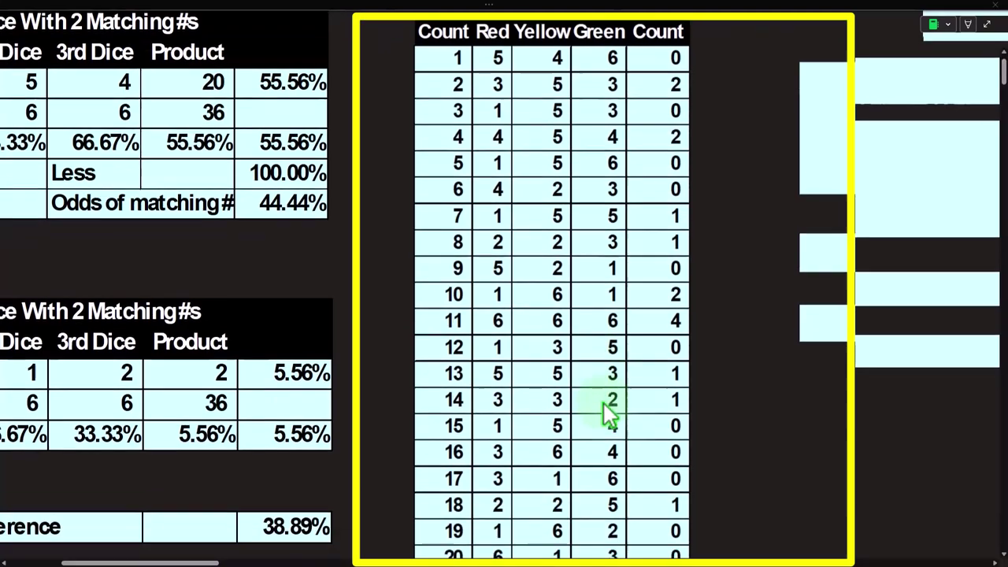
pyautogui.scroll(-3, 603, 405)
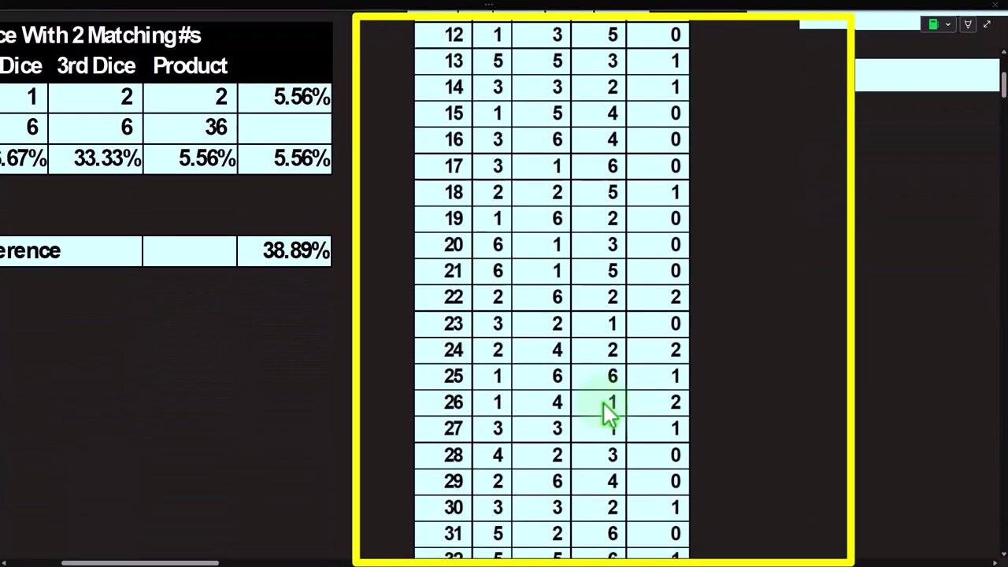
pyautogui.scroll(7, 607, 410)
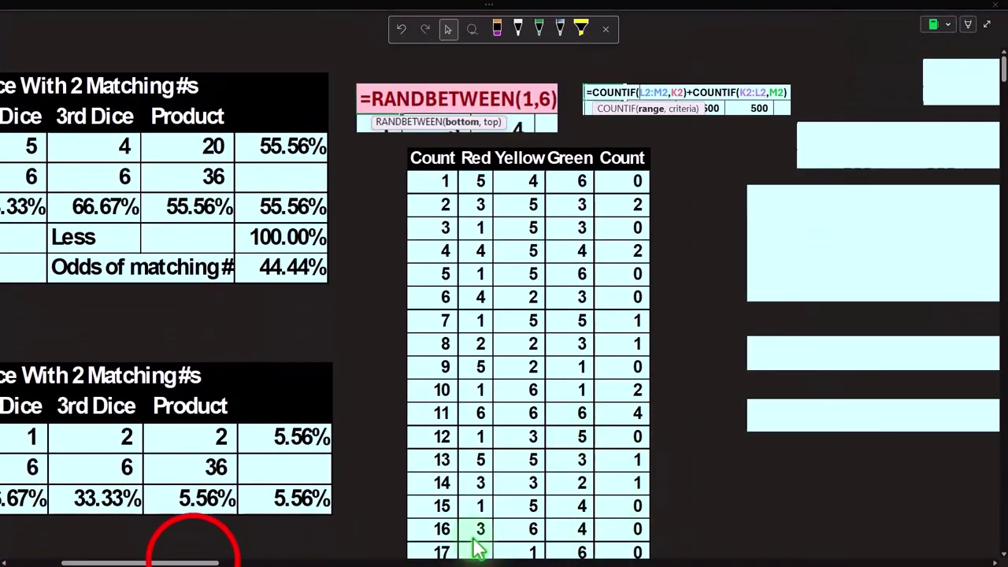
pyautogui.moveTo(194, 562); pyautogui.dragTo(248, 562)
pyautogui.click(473, 218)
pyautogui.click(549, 202)
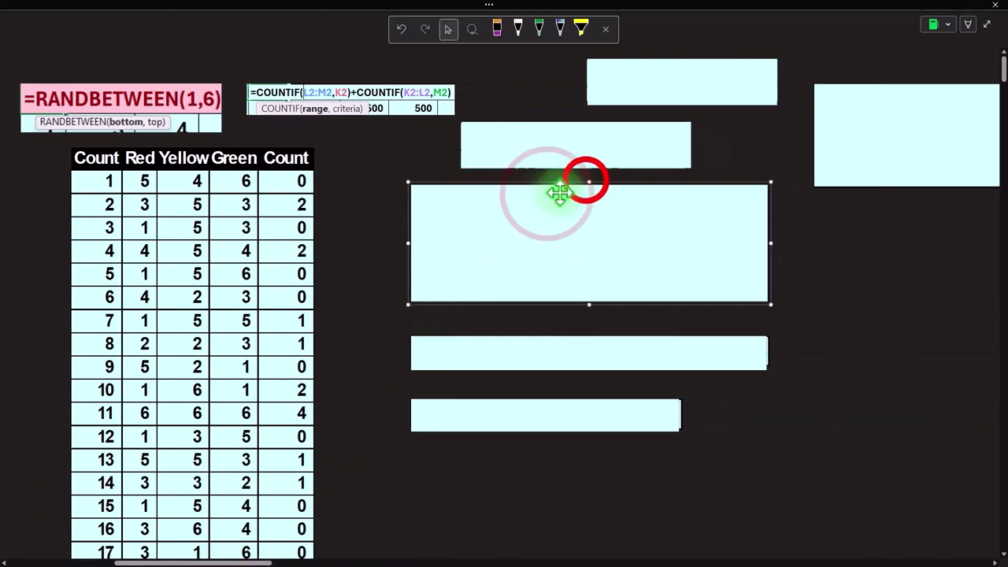
pyautogui.click(584, 238)
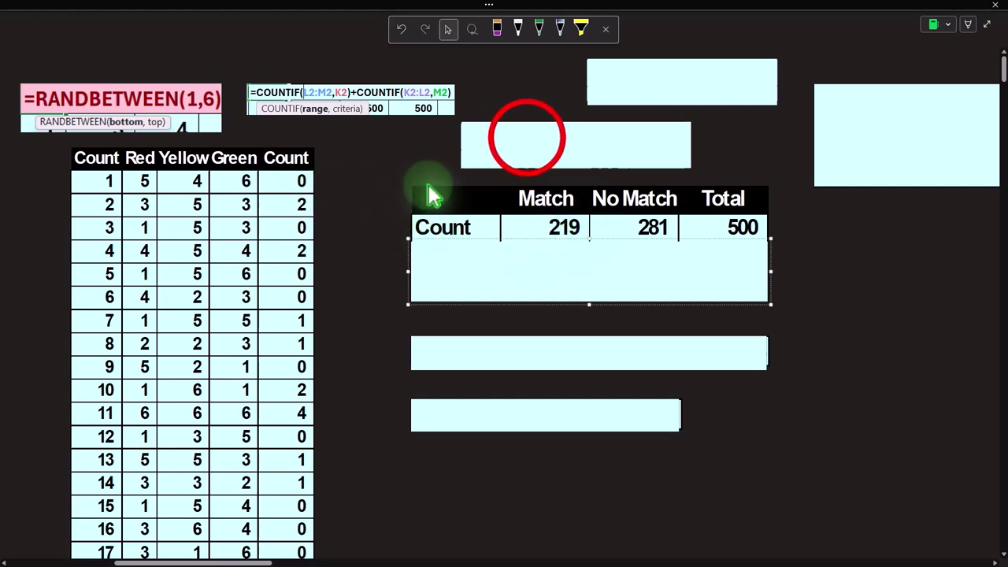
pyautogui.click(525, 139)
pyautogui.press('Delete')
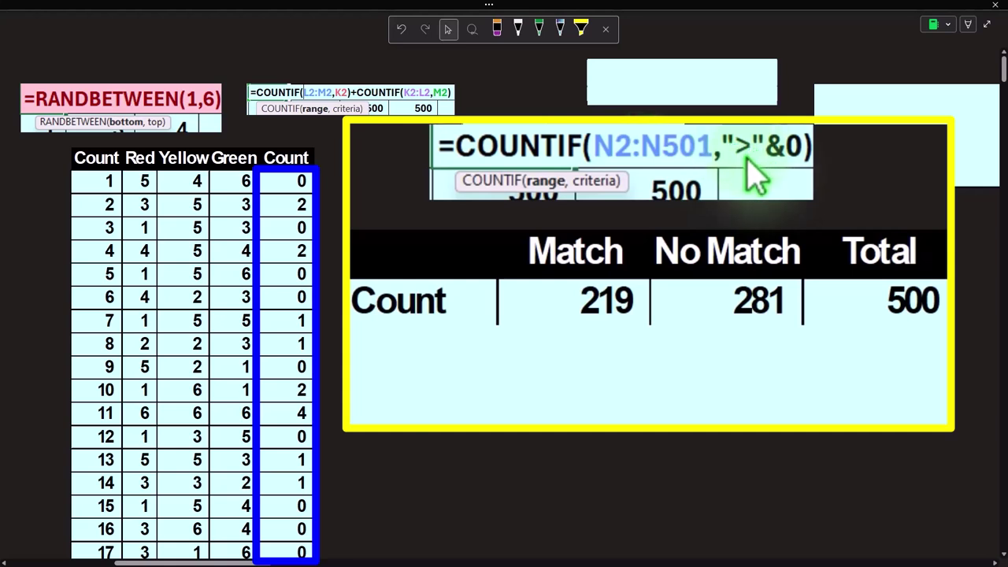
pyautogui.hotkey('ctrl', 'z')
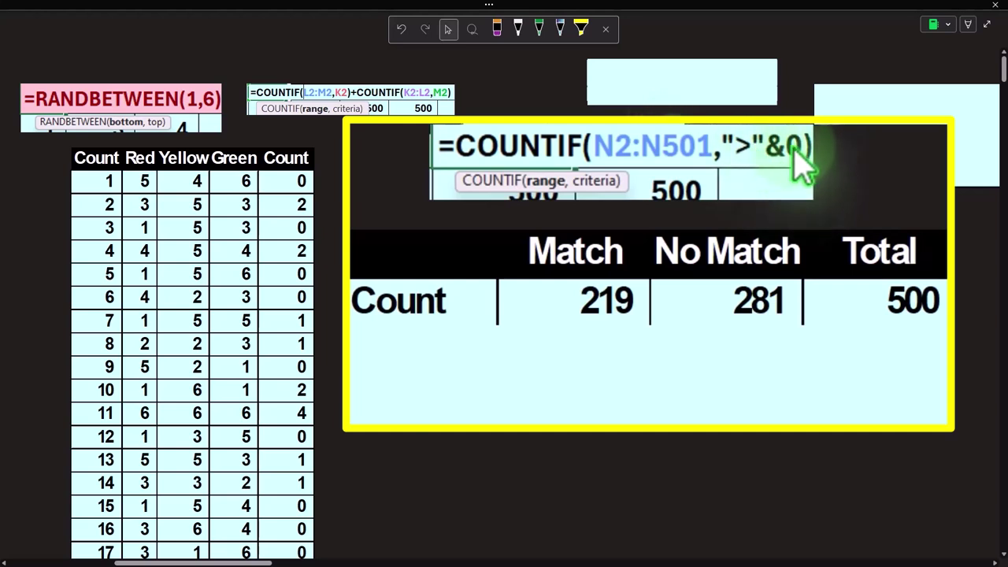
# Paste the =COUNTIF(N2:N501,0) formula image into the empty cyan box at the top.
pyautogui.click(686, 79)
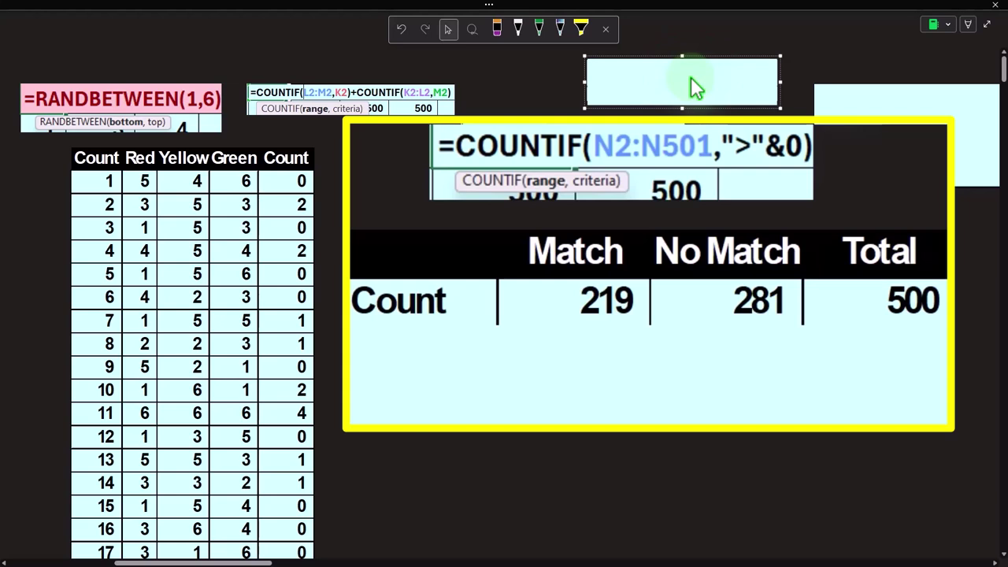
pyautogui.hotkey('ctrl', 'v')
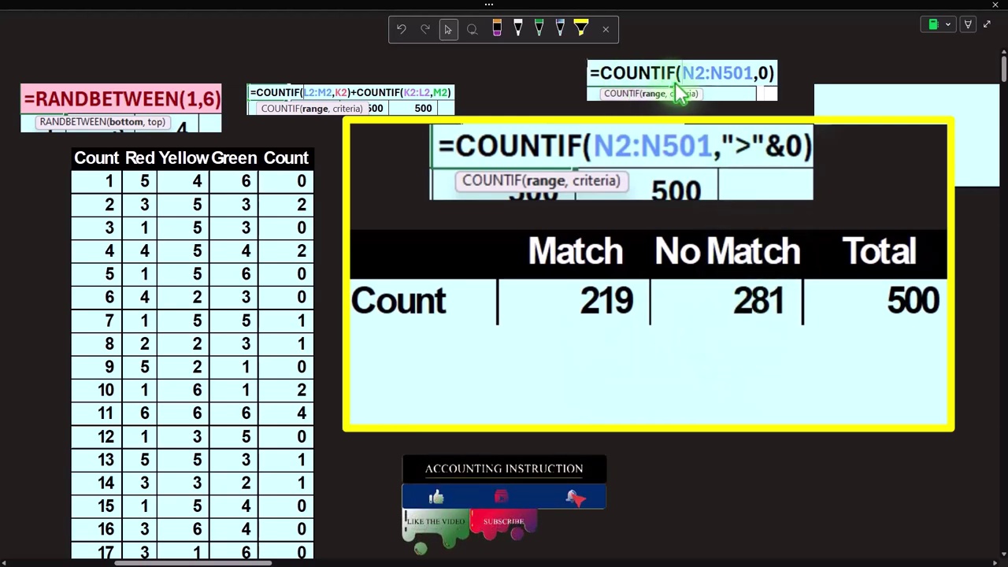
pyautogui.click(300, 197)
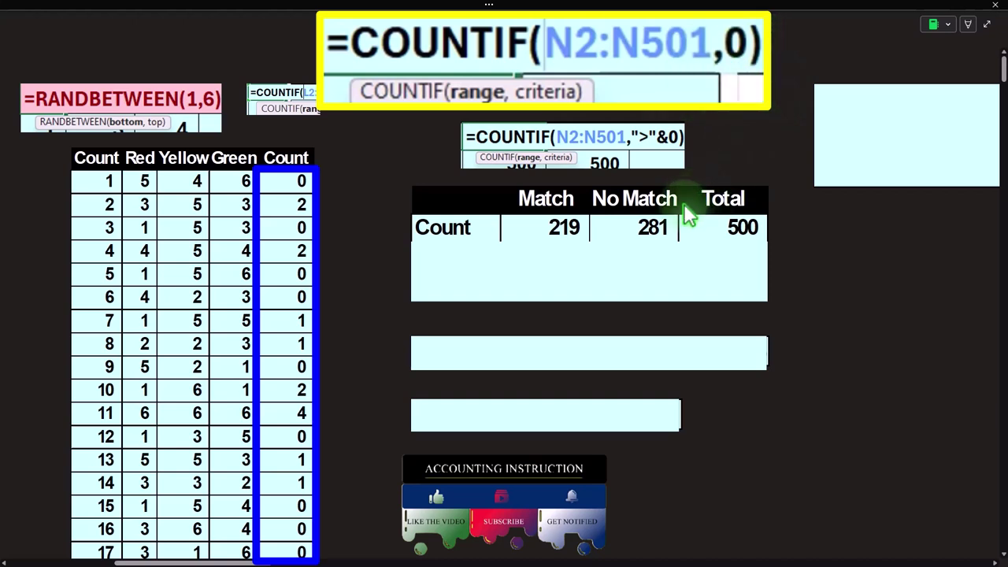
# Check 219+281 in Calculator to confirm the 500 total.
pyautogui.click(662, 244)
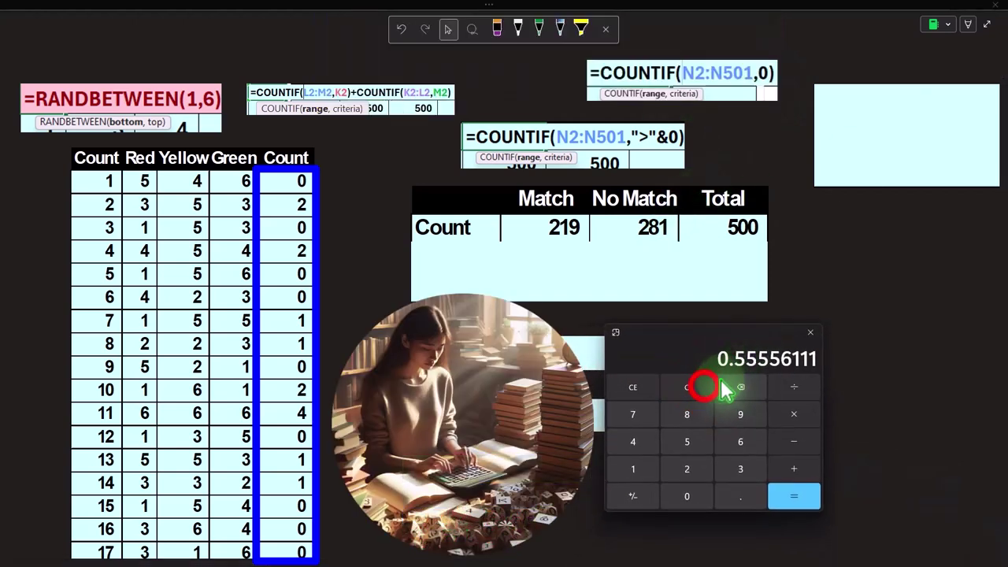
pyautogui.click(703, 386)
pyautogui.write('2')
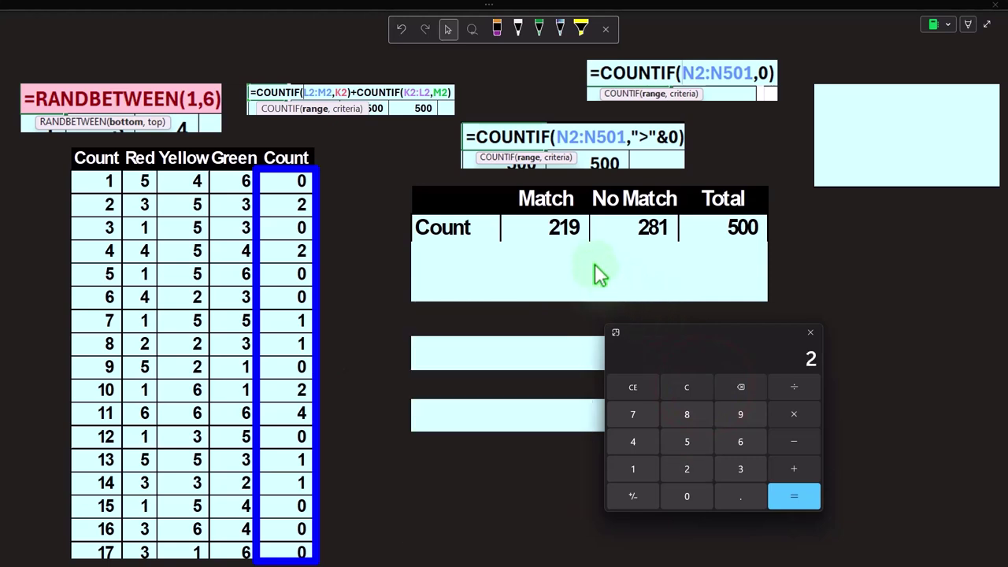
pyautogui.write('19+281')
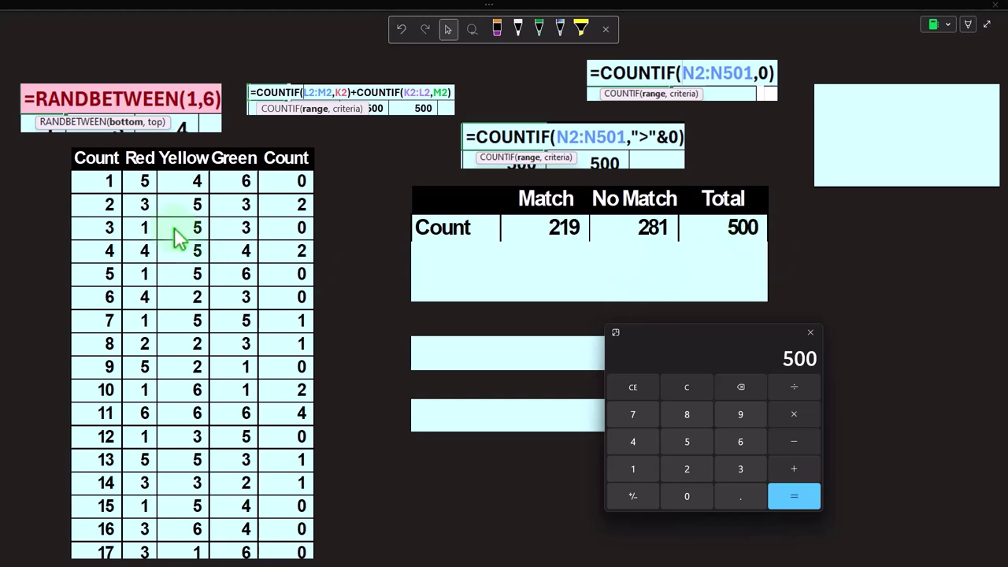
pyautogui.click(673, 340)
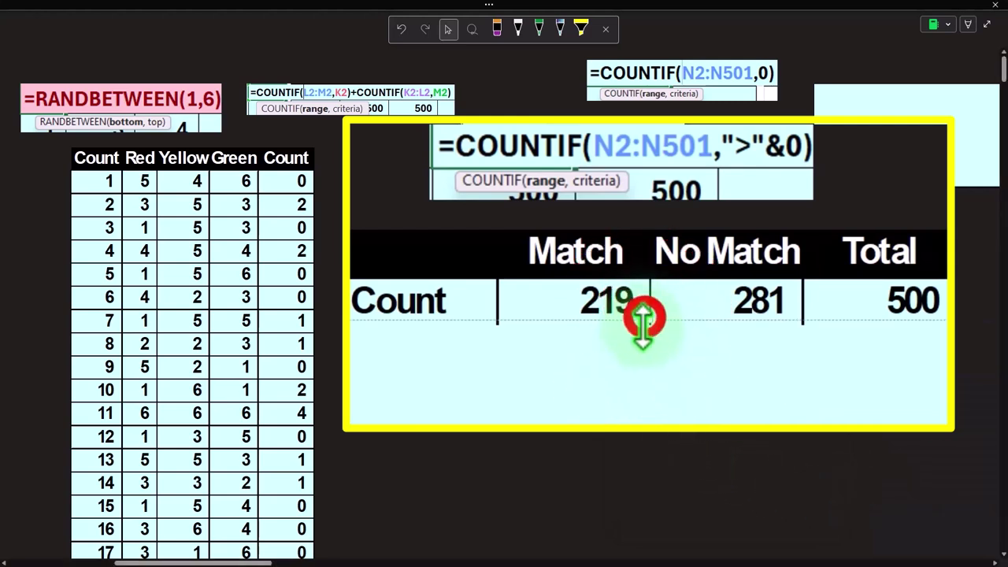
# Reveal the hidden Rolls row and the percentage row showing 43.80% and 56.20%.
pyautogui.moveTo(641, 326); pyautogui.dragTo(641, 371)
pyautogui.click(533, 401)
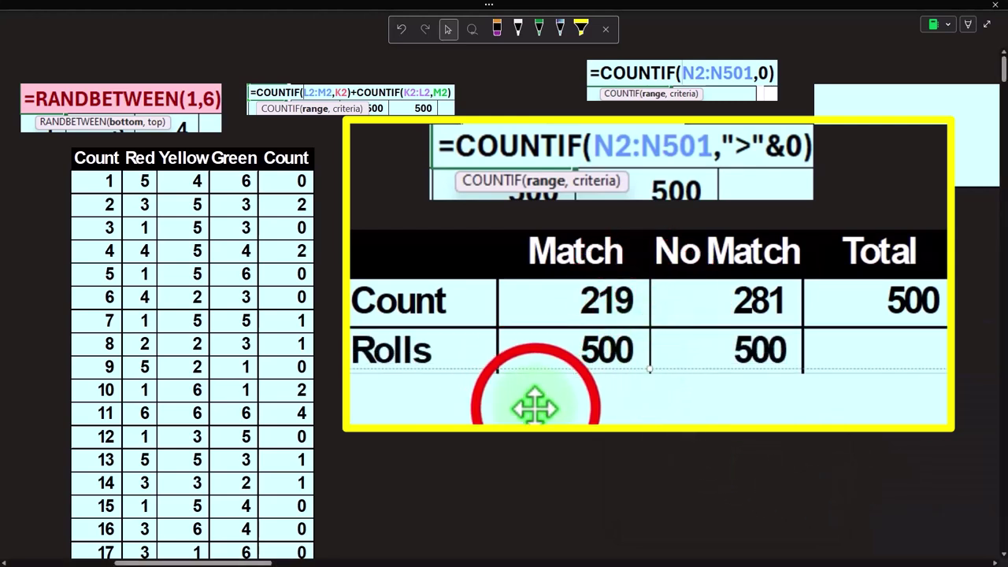
pyautogui.click(533, 401)
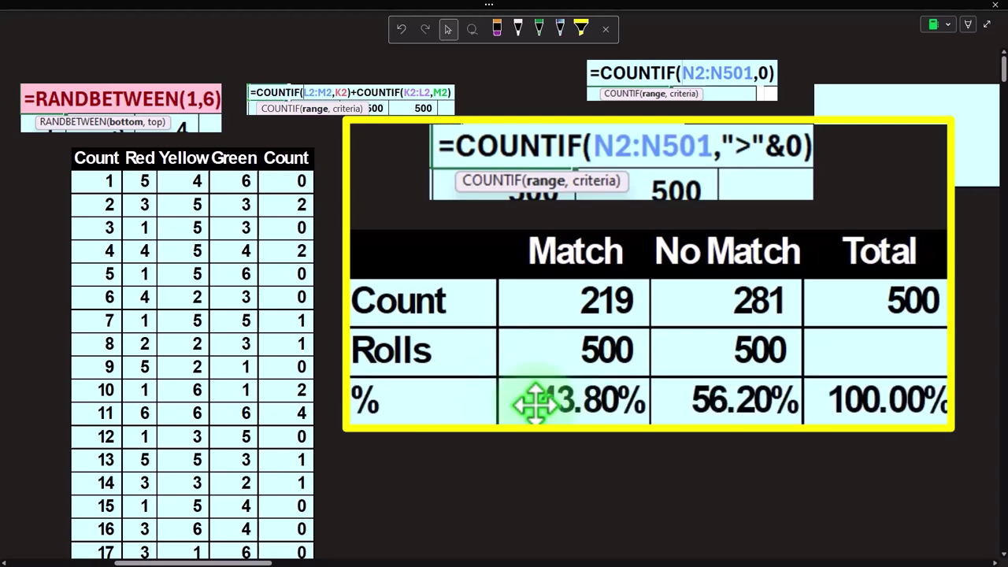
# Compute 219/500 and 281/500 in Calculator over the dice grid.
pyautogui.moveTo(991, 431); pyautogui.dragTo(237, 284)
pyautogui.click(205, 332)
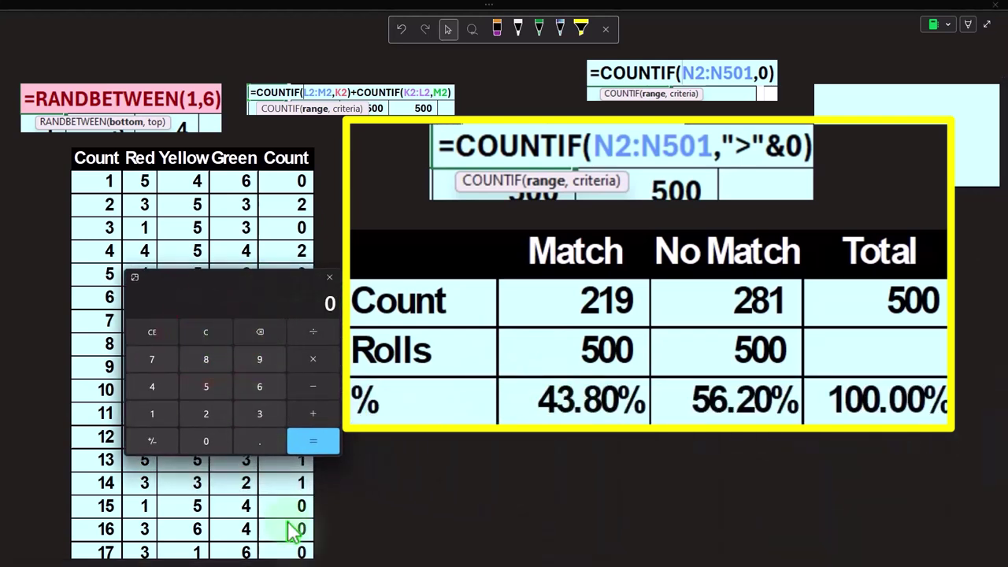
pyautogui.write('219/500')
pyautogui.press('Return')
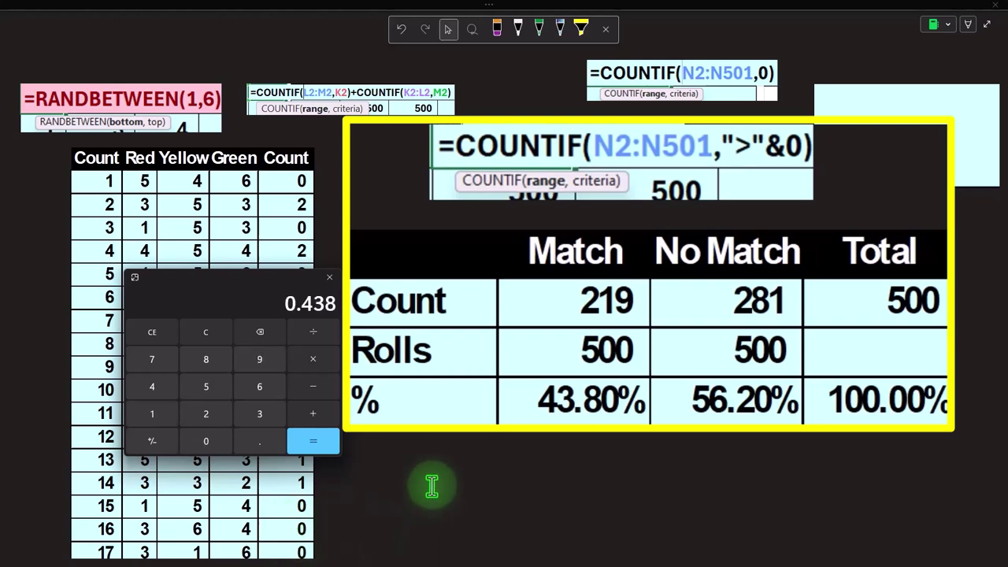
pyautogui.click(206, 332)
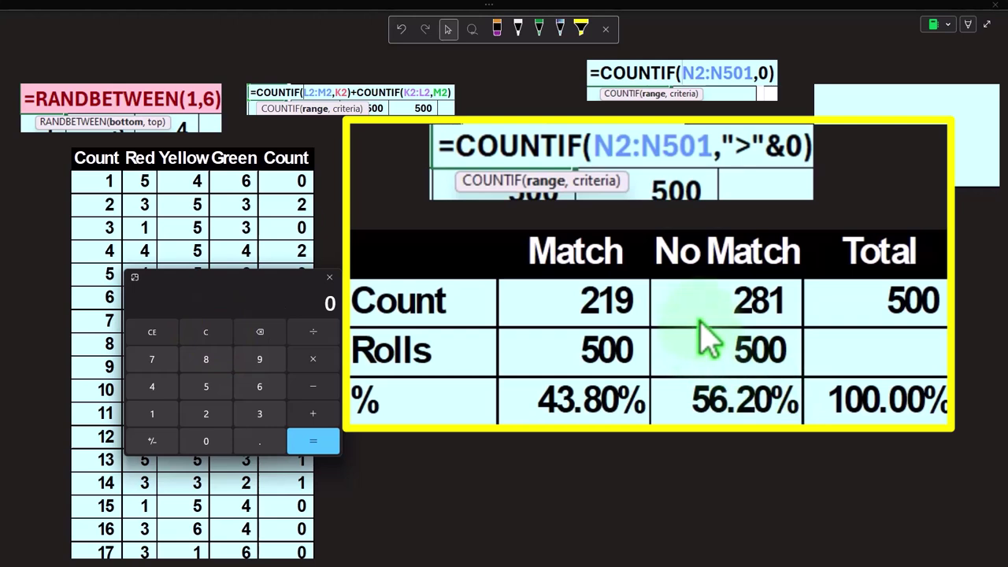
pyautogui.write('281')
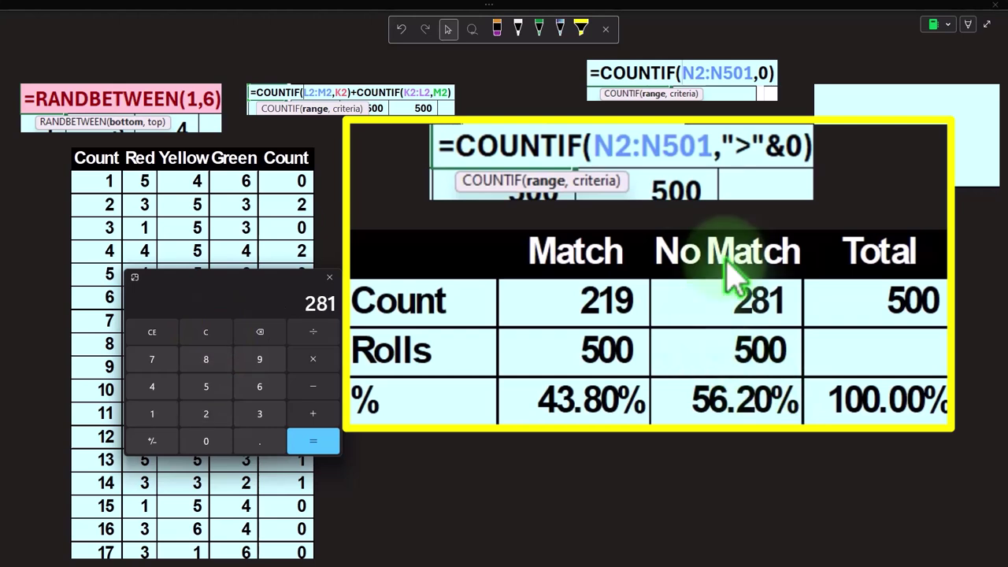
pyautogui.write('/500')
pyautogui.press('Return')
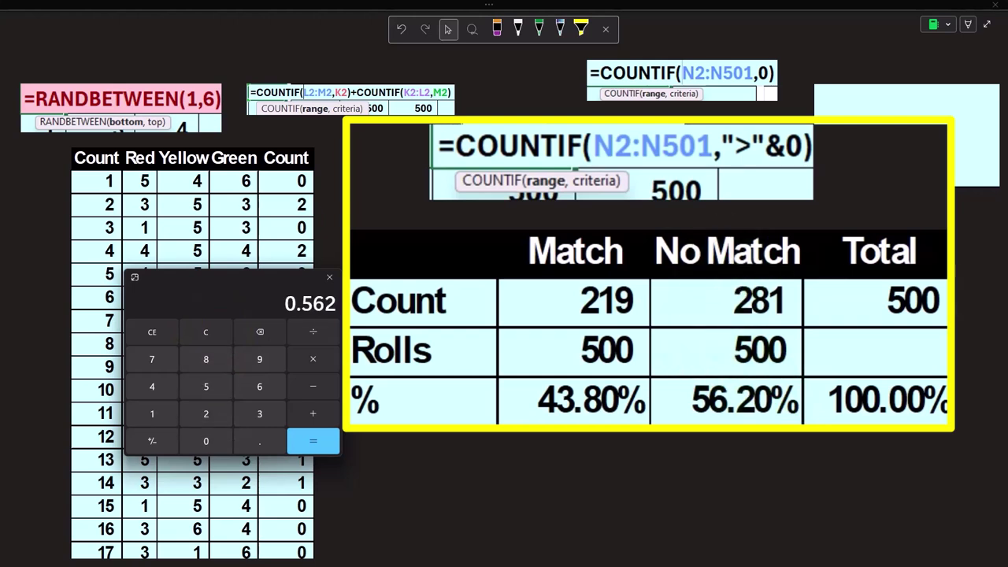
# Total 43.8+56.2 in Calculator, then close it and return to the notebook page.
pyautogui.click(313, 415)
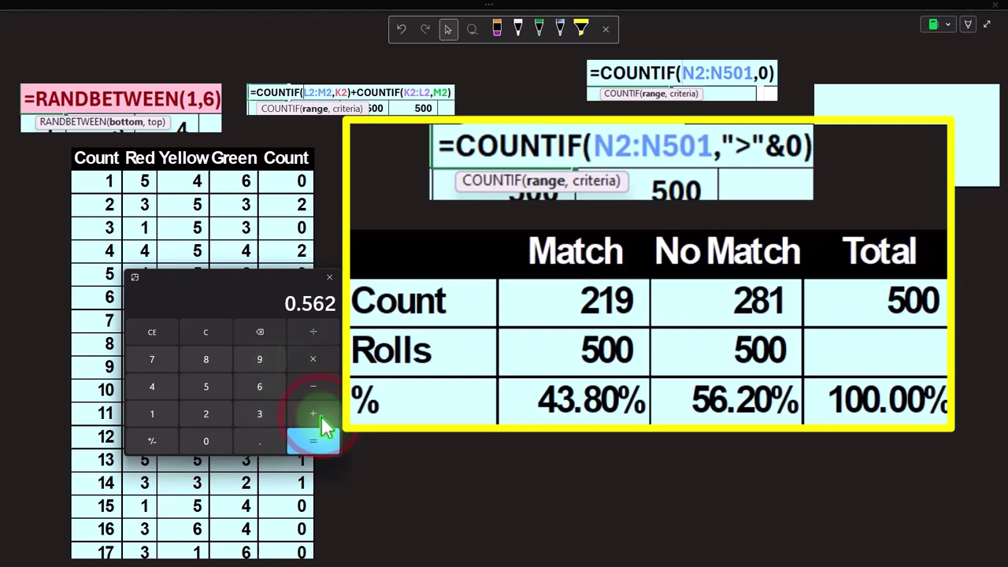
pyautogui.write('43.8+56.2')
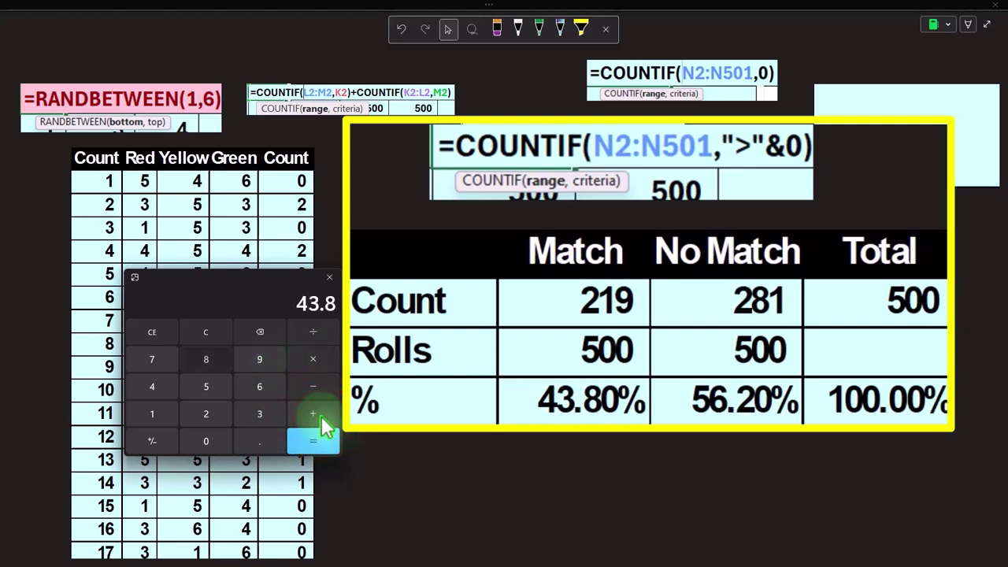
pyautogui.press('Return')
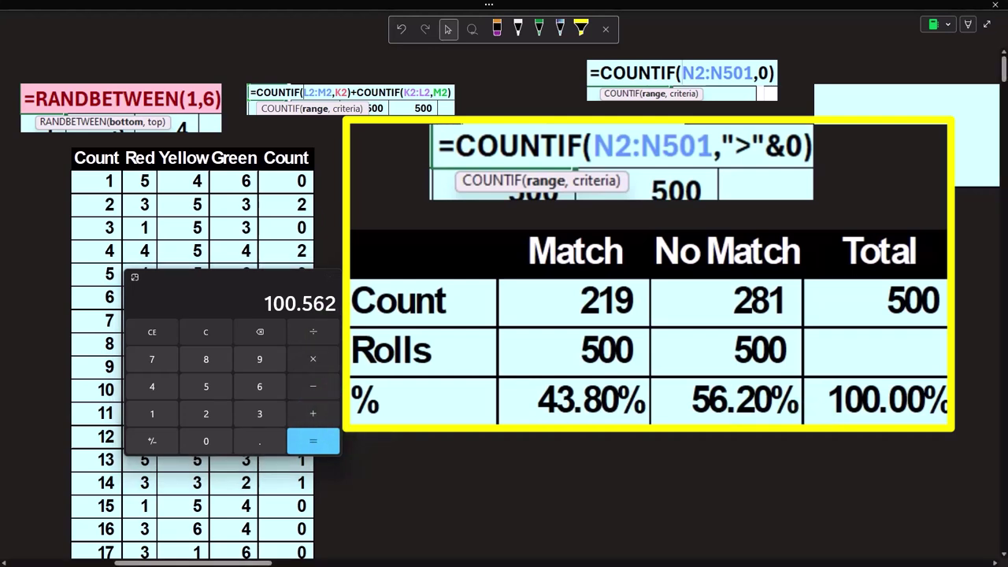
pyautogui.click(241, 286)
pyautogui.hotkey('alt', 'F4')
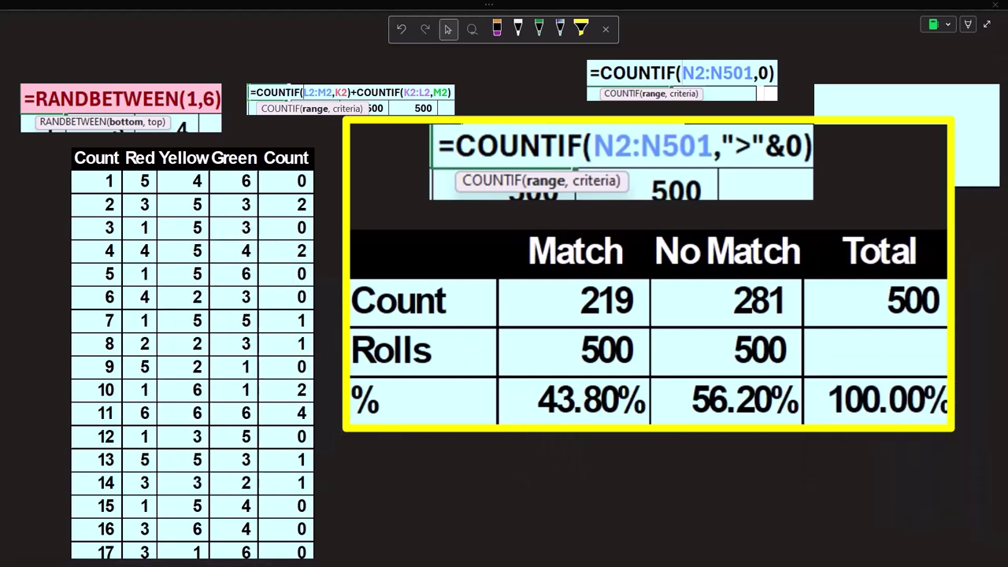
pyautogui.click(596, 458)
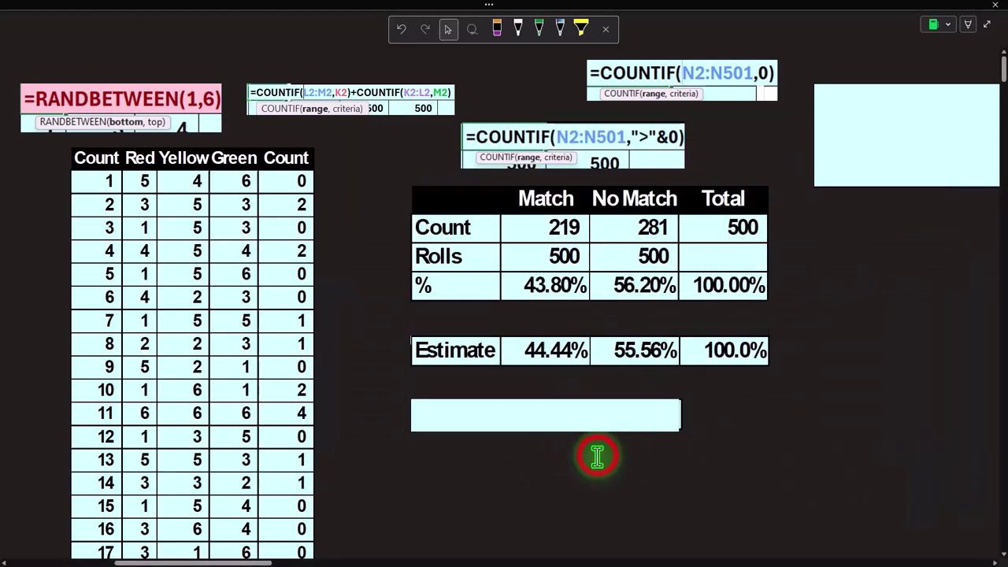
# Delete the blank cover below Estimate to show the Difference row: (0.0064) and 0.0064.
pyautogui.click(244, 545)
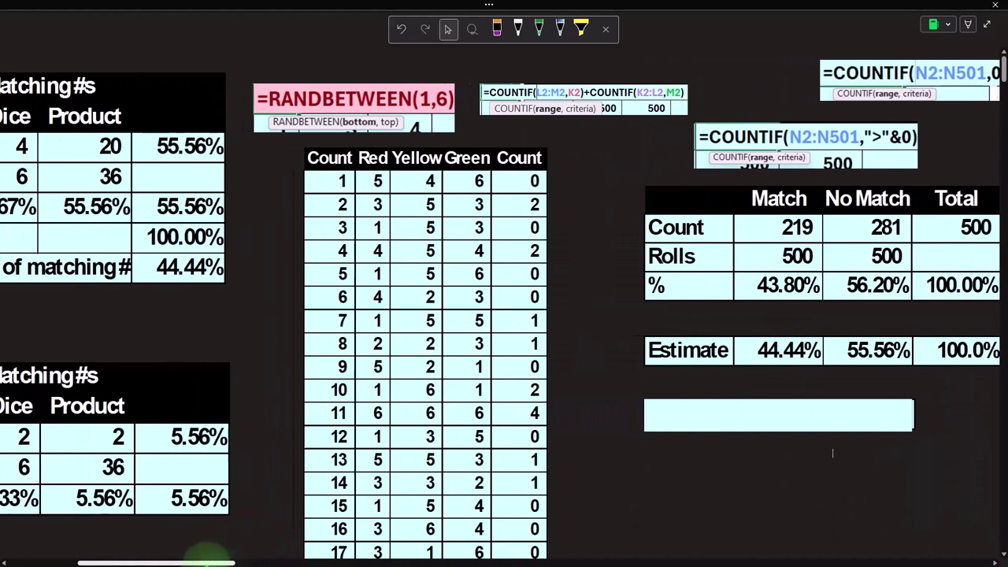
pyautogui.moveTo(244, 561); pyautogui.dragTo(200, 561)
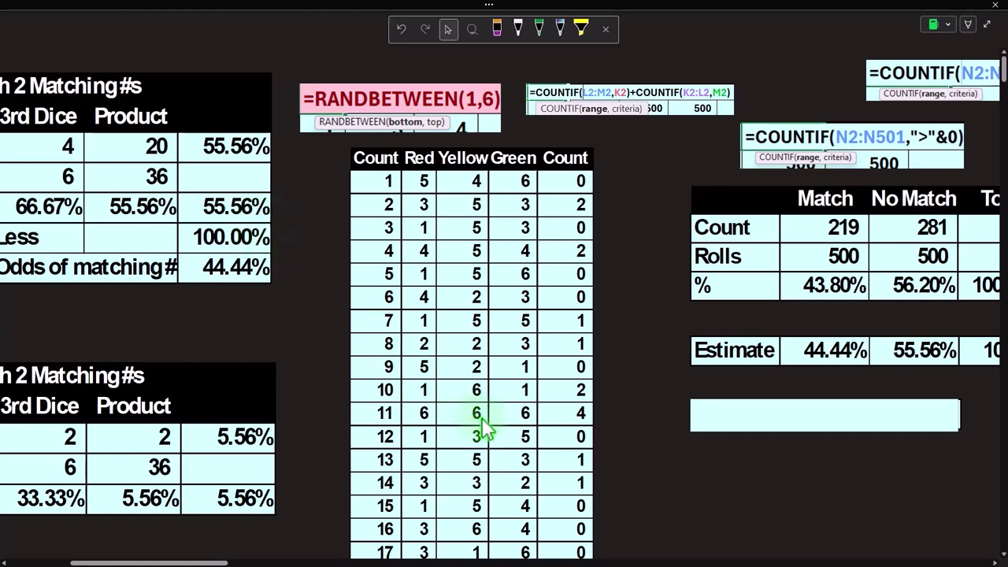
pyautogui.moveTo(202, 562); pyautogui.dragTo(265, 562)
pyautogui.click(454, 419)
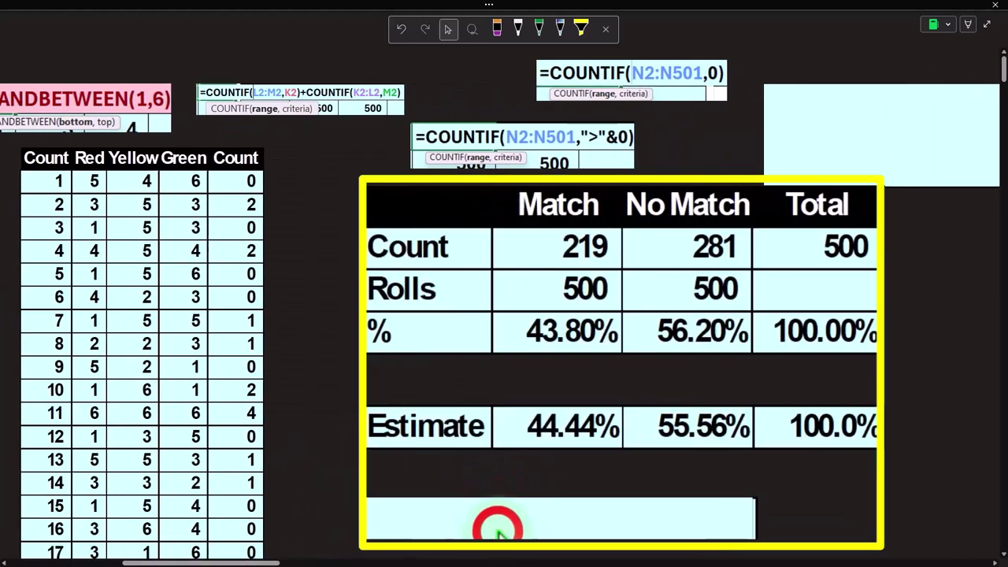
pyautogui.press('Delete')
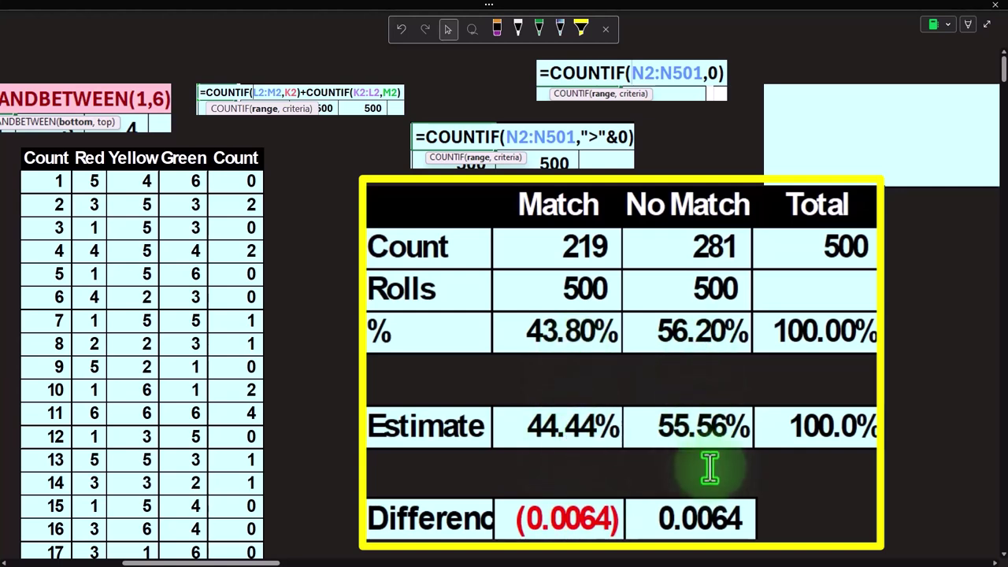
pyautogui.moveTo(256, 562); pyautogui.dragTo(151, 562)
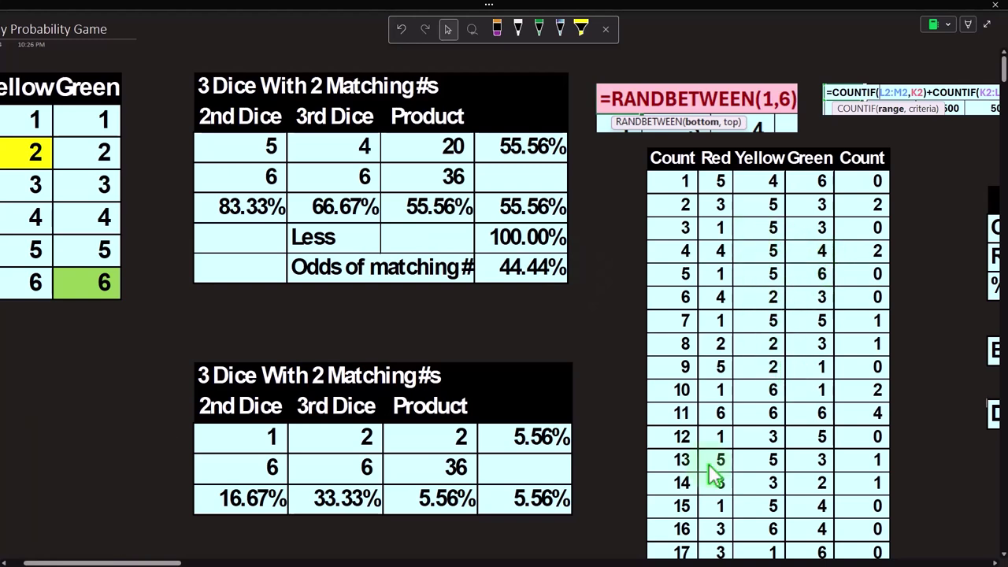
pyautogui.moveTo(259, 564); pyautogui.dragTo(277, 563)
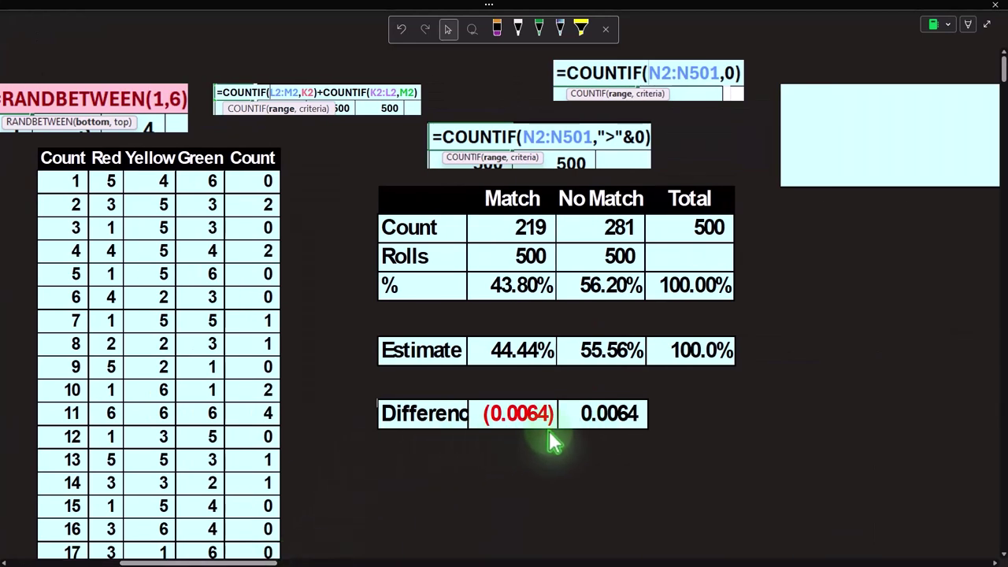
pyautogui.click(242, 564)
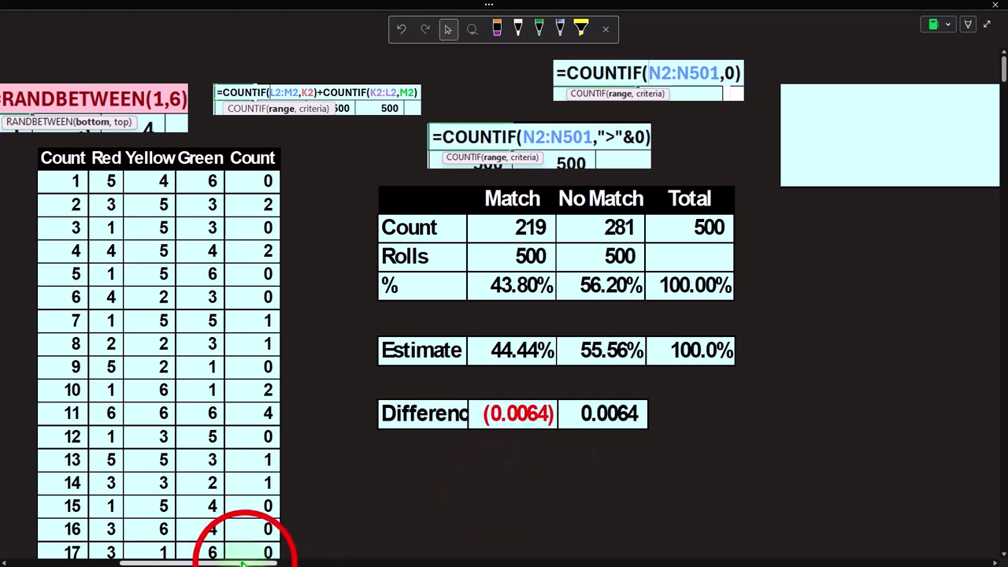
pyautogui.moveTo(241, 563); pyautogui.dragTo(358, 561)
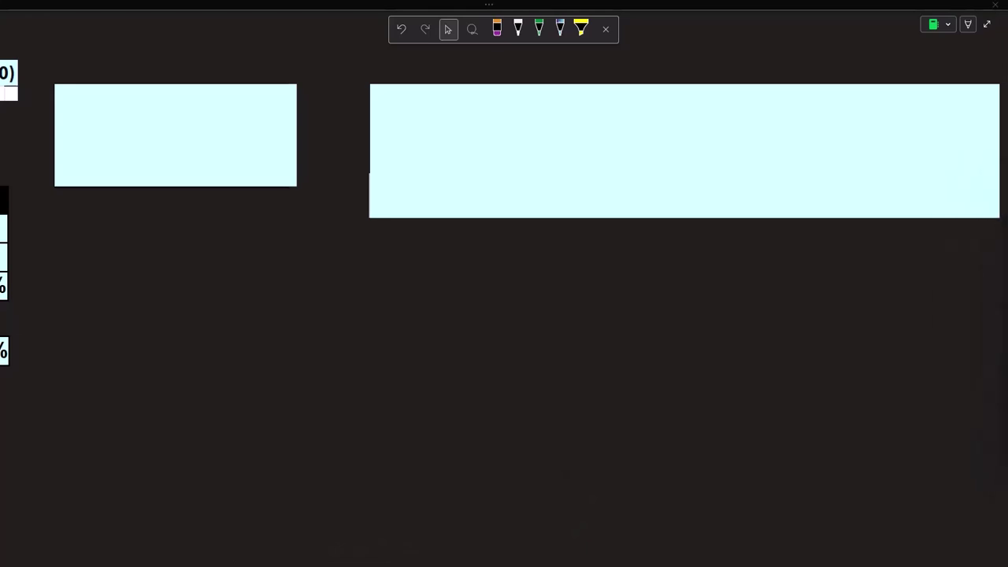
# Shrink the light-blue cover to expose the People 50 / Match B-Day box and 2-person column (365 days, 99.73%).
pyautogui.click(249, 117)
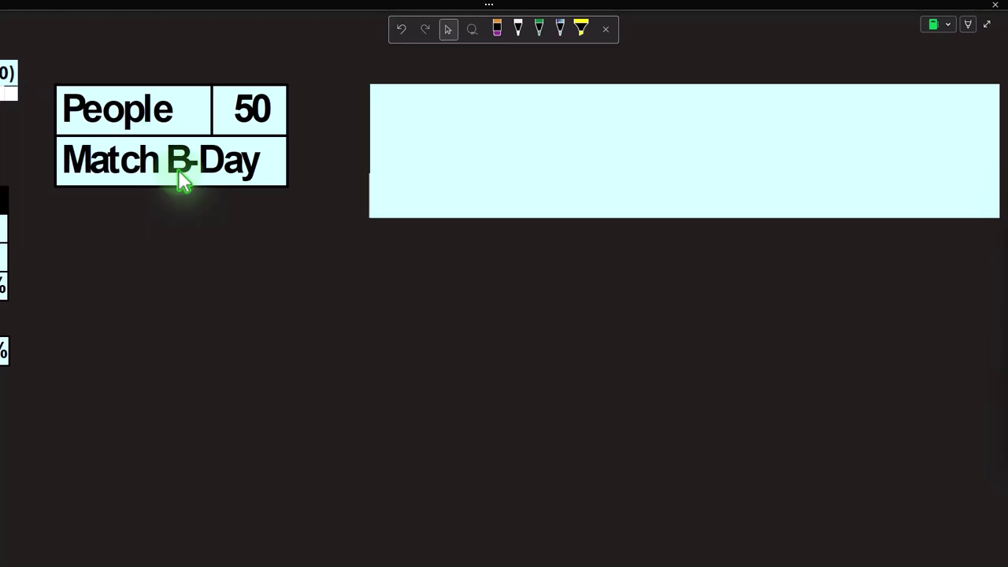
pyautogui.click(413, 147)
pyautogui.moveTo(366, 150)
pyautogui.mouseDown()
pyautogui.moveTo(457, 152)
pyautogui.moveTo(368, 167)
pyautogui.mouseUp()
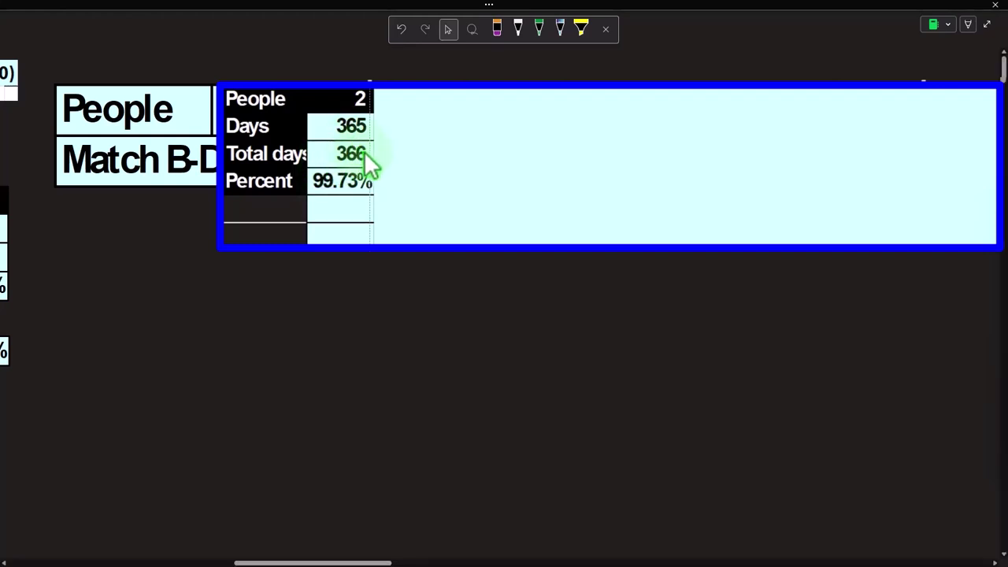
# Widen the birthday table to show the 3- and 4-person columns (99.45%, 99.18%).
pyautogui.moveTo(367, 152); pyautogui.dragTo(445, 163)
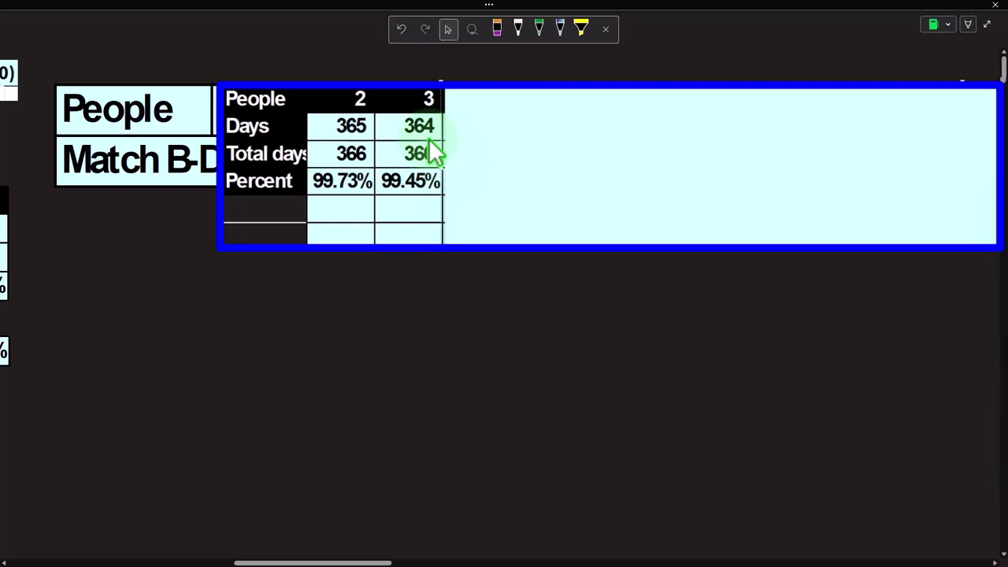
pyautogui.click(445, 173)
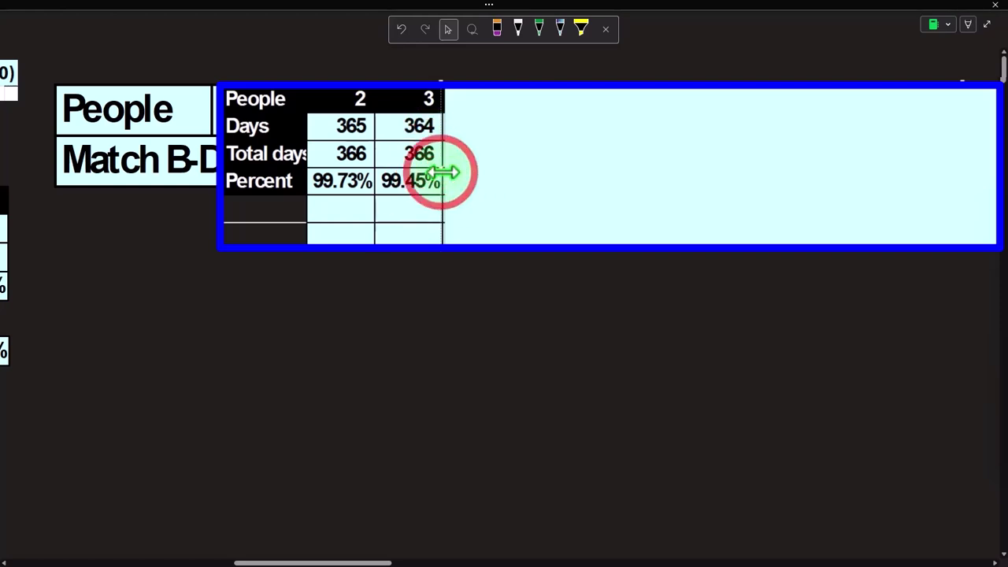
pyautogui.moveTo(445, 173); pyautogui.dragTo(510, 173)
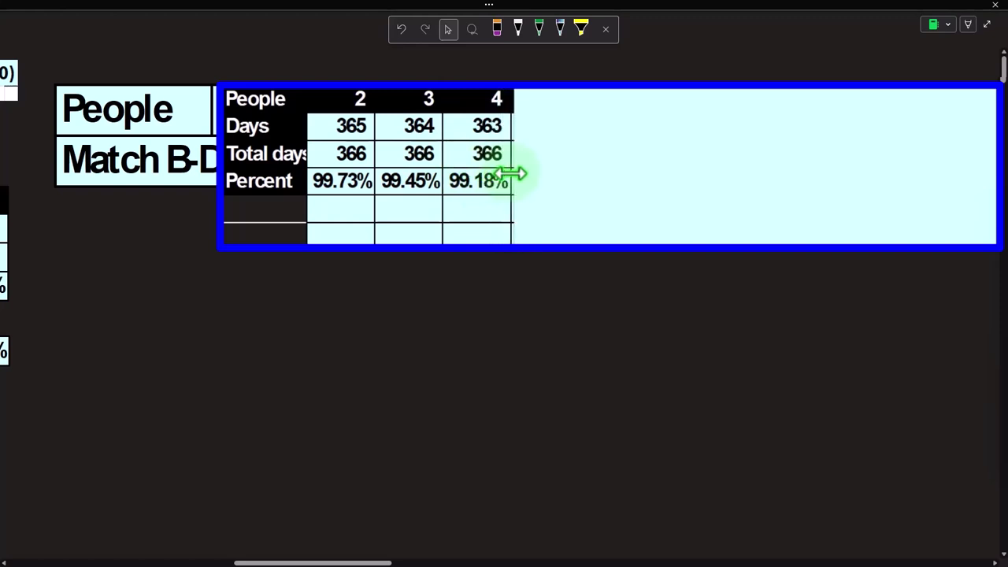
pyautogui.click(461, 157)
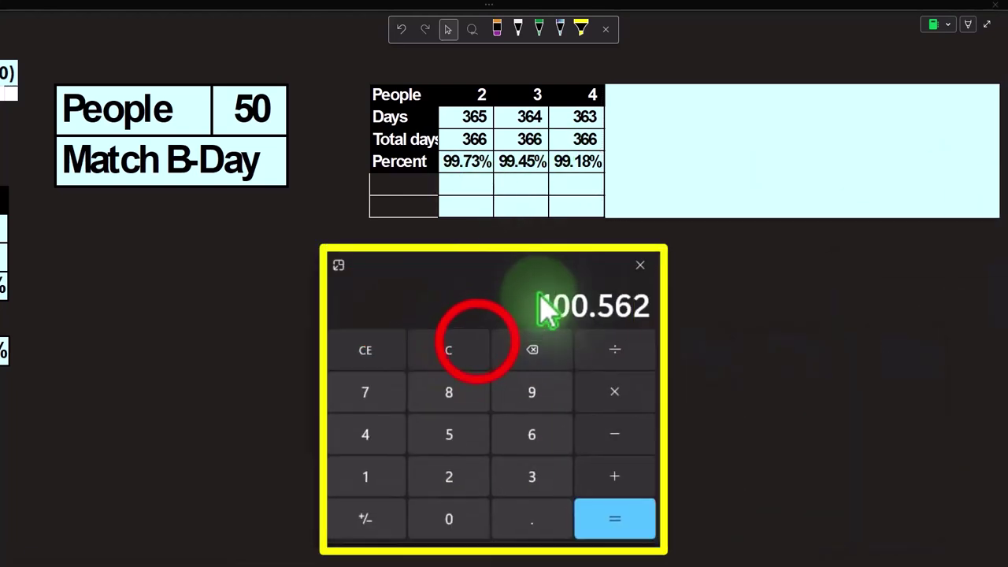
pyautogui.click(479, 353)
# Compute 365/364 in Calculator, then close it.
pyautogui.write('365')
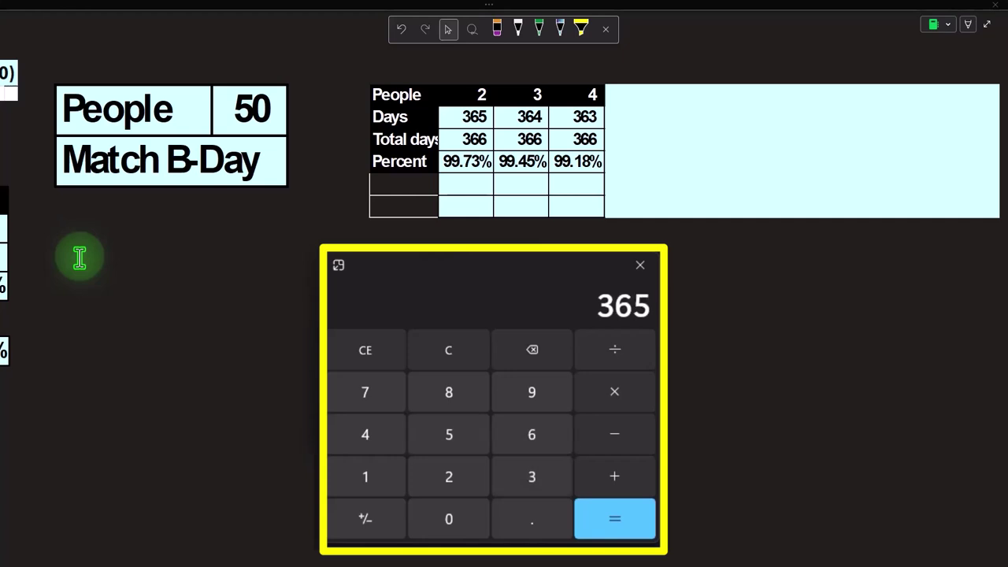
pyautogui.write('/364')
pyautogui.press('Return')
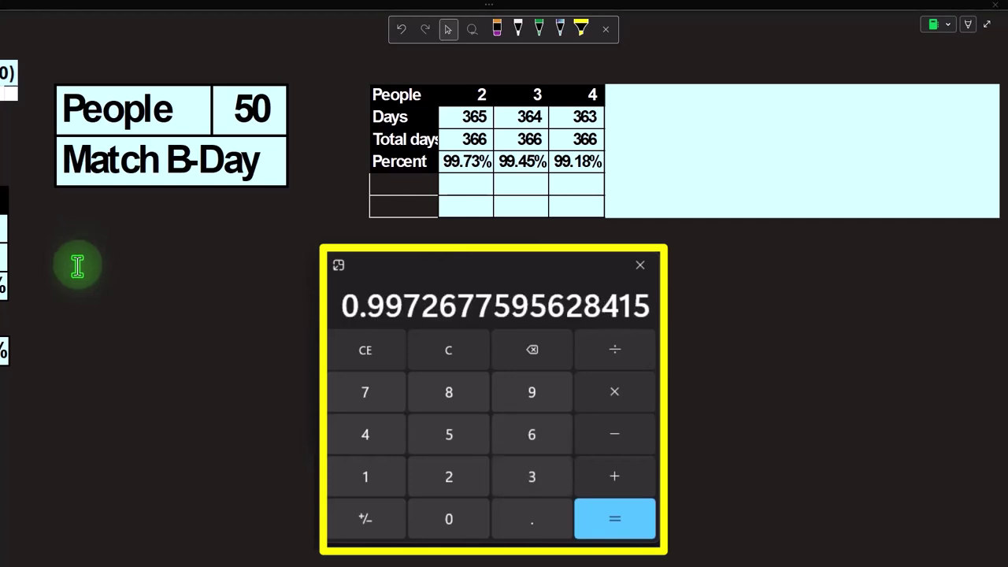
pyautogui.click(462, 281)
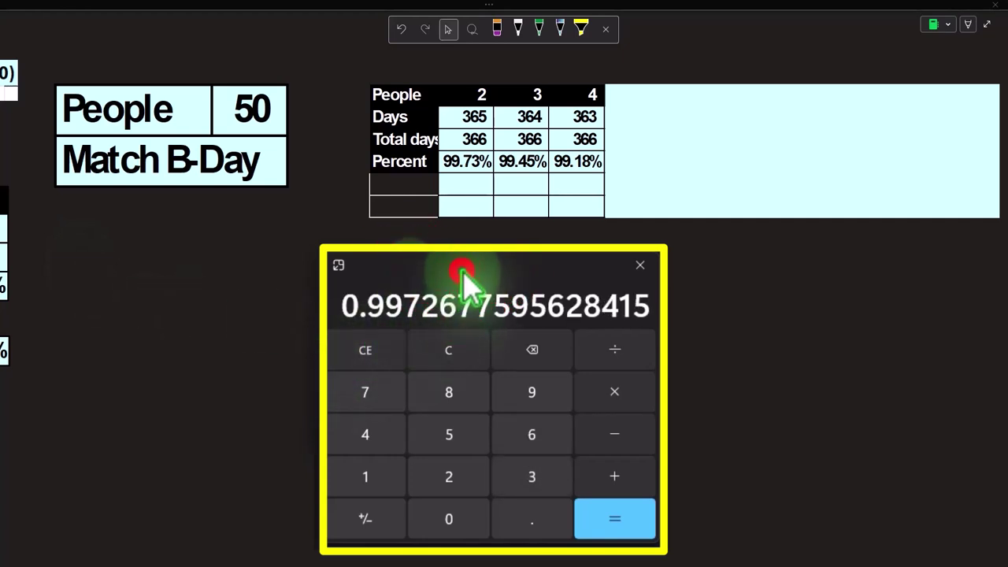
# Widen the birthday table to show the 5-person column: 362 days, 98.91%.
pyautogui.click(731, 196)
pyautogui.doubleClick(592, 168)
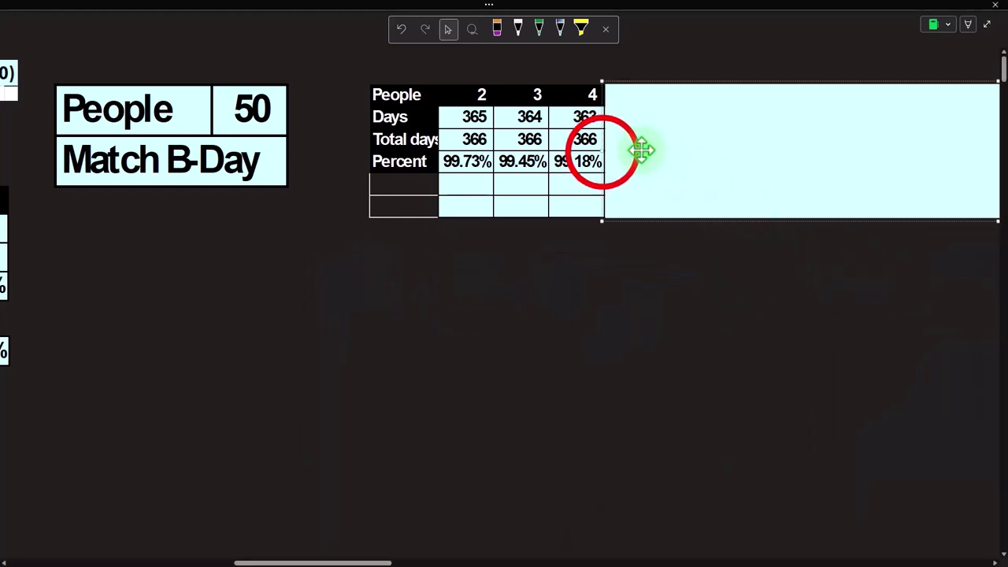
pyautogui.moveTo(397, 186); pyautogui.dragTo(481, 178)
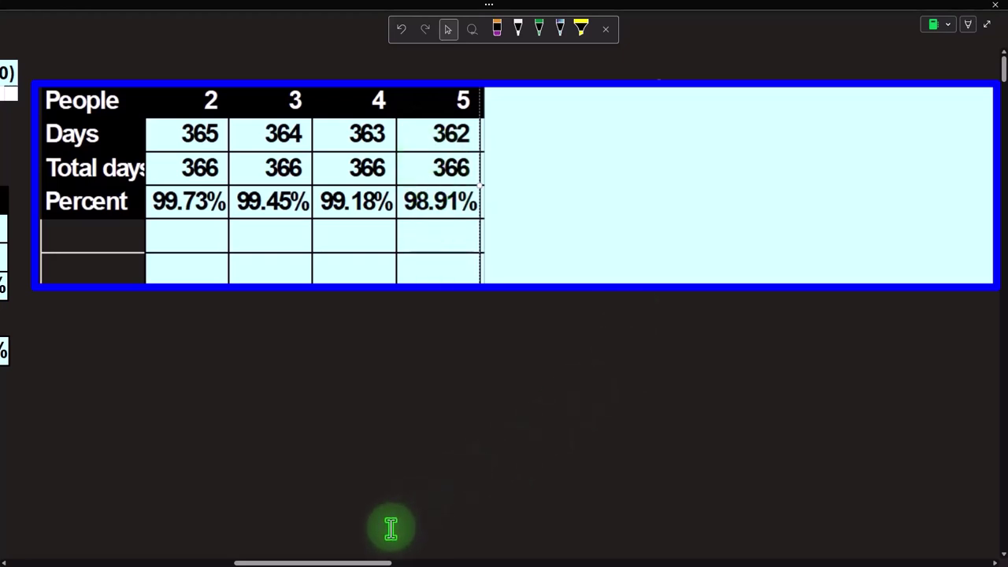
# Clear the light-blue cover and scroll to the table's end at 50 people, Match 97.01%.
pyautogui.click(369, 555)
pyautogui.moveTo(371, 558); pyautogui.dragTo(428, 543)
pyautogui.click(562, 185)
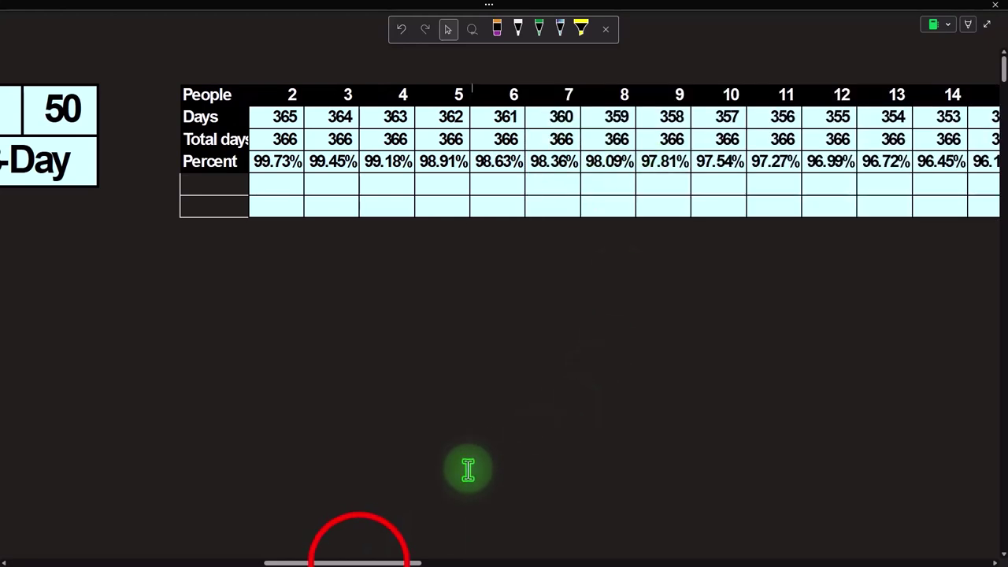
pyautogui.moveTo(364, 561); pyautogui.dragTo(714, 562)
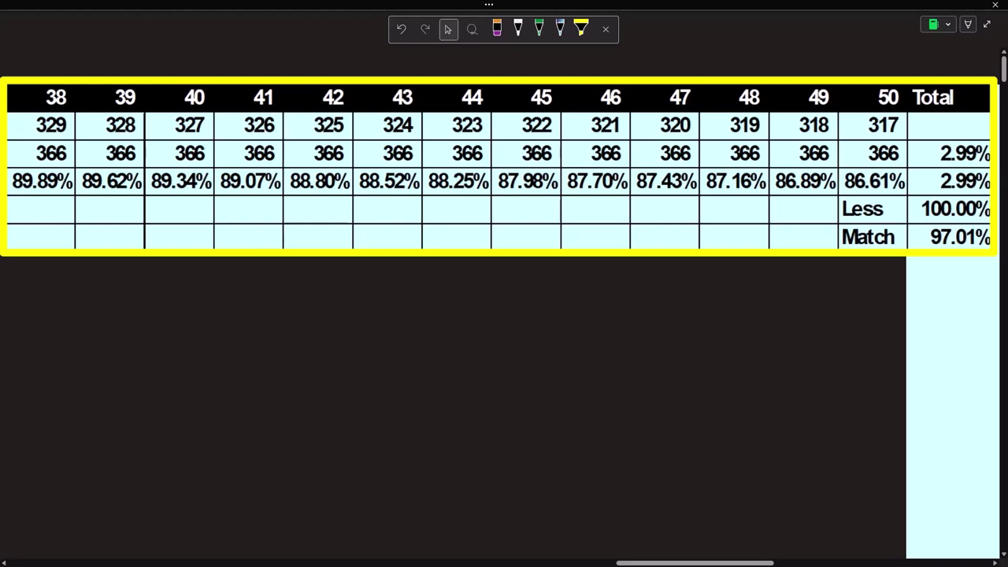
pyautogui.click(904, 192)
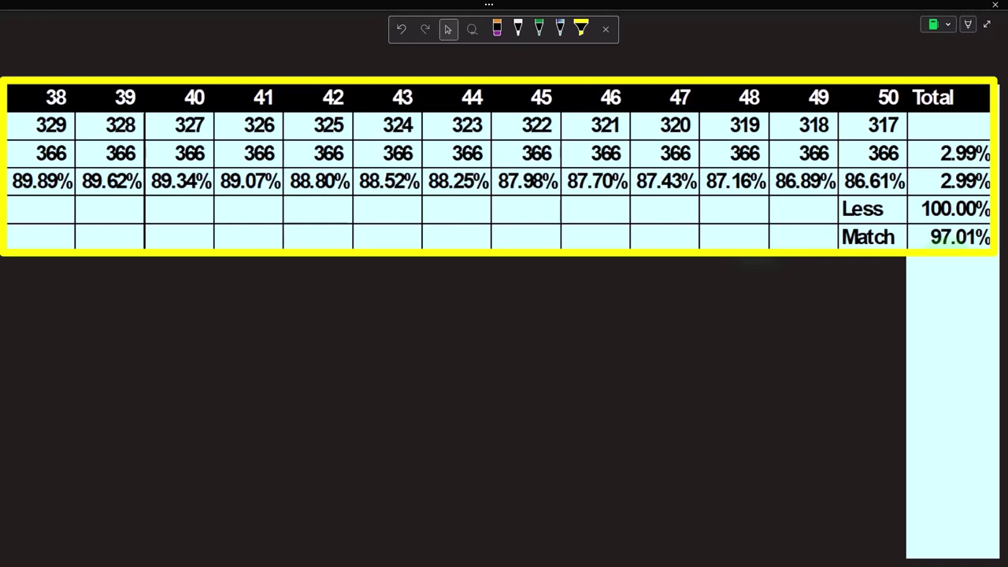
pyautogui.moveTo(898, 240); pyautogui.dragTo(971, 226)
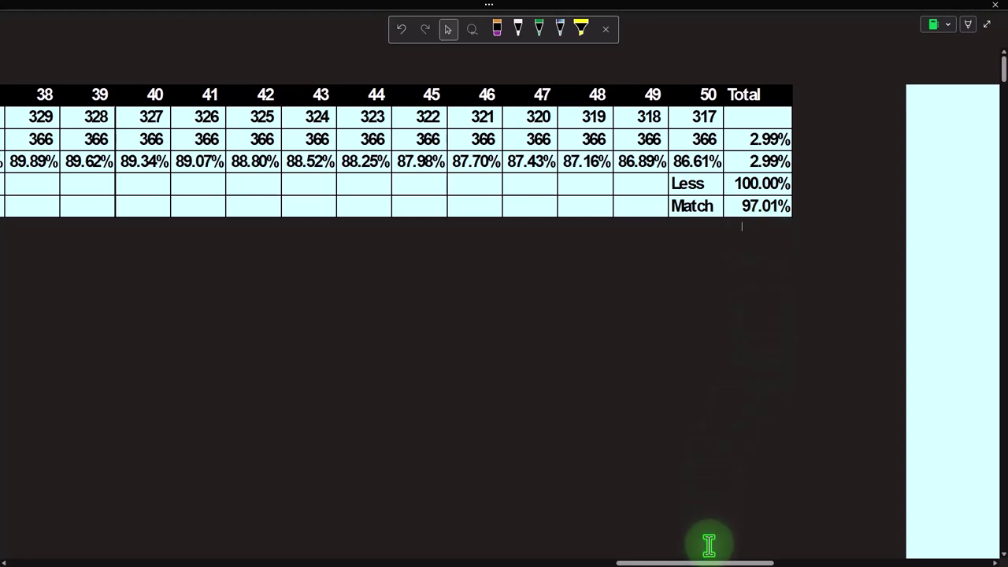
# Hide the Happy Birthday cake picture beside the birthday table under the light-blue panel.
pyautogui.moveTo(698, 553); pyautogui.dragTo(817, 560)
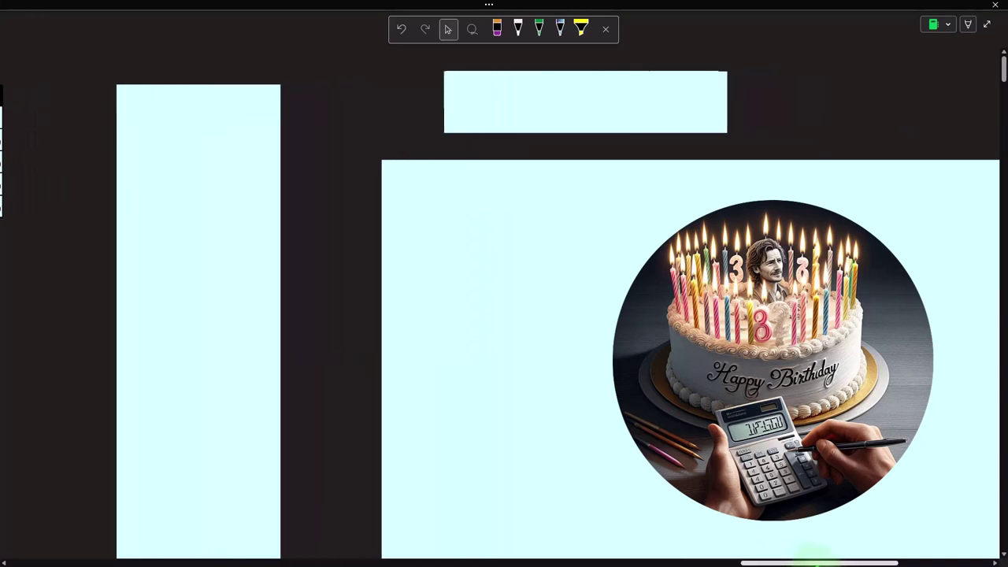
pyautogui.click(590, 491)
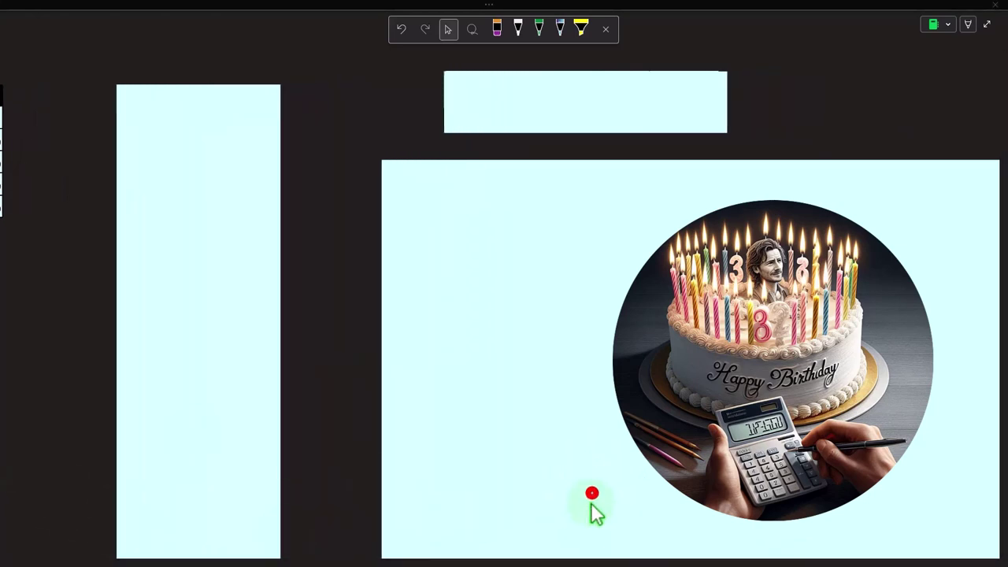
pyautogui.moveTo(763, 562)
pyautogui.mouseDown()
pyautogui.moveTo(669, 560)
pyautogui.moveTo(776, 561)
pyautogui.mouseUp()
# Pull the light-blue cover off the Dates / Day # table starting at 1/1/2024.
pyautogui.click(106, 175)
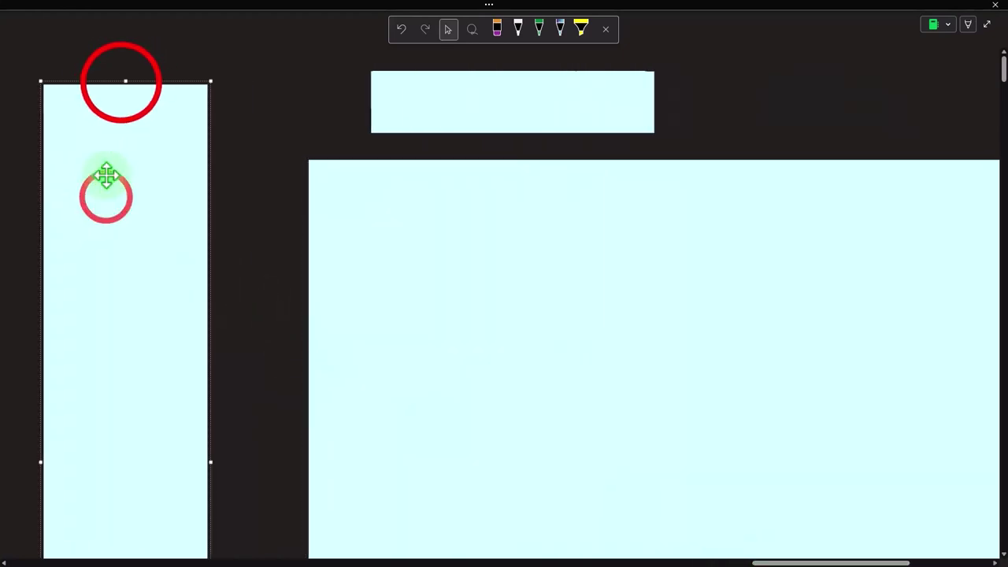
pyautogui.moveTo(122, 82); pyautogui.dragTo(123, 117)
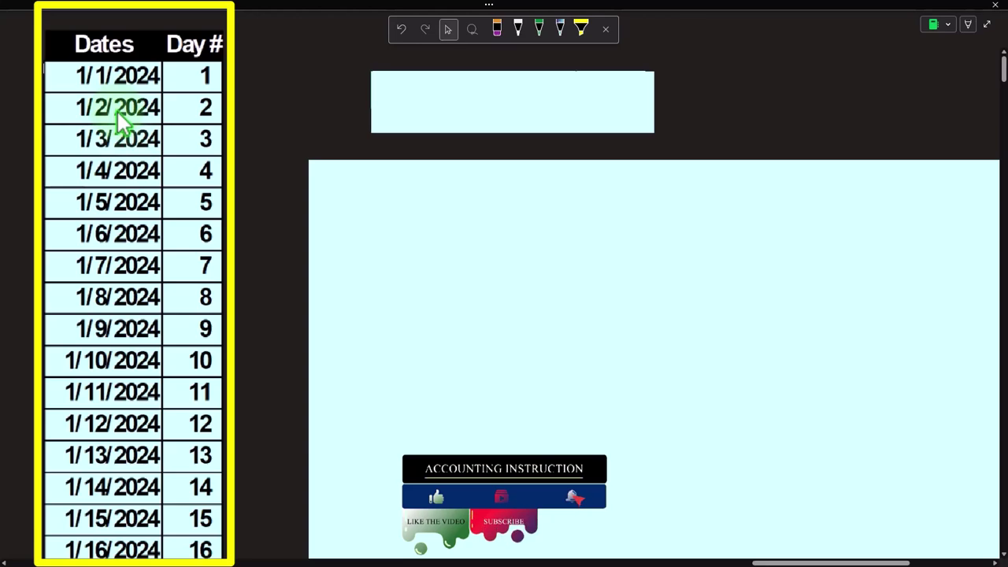
pyautogui.scroll(-2, 121, 150)
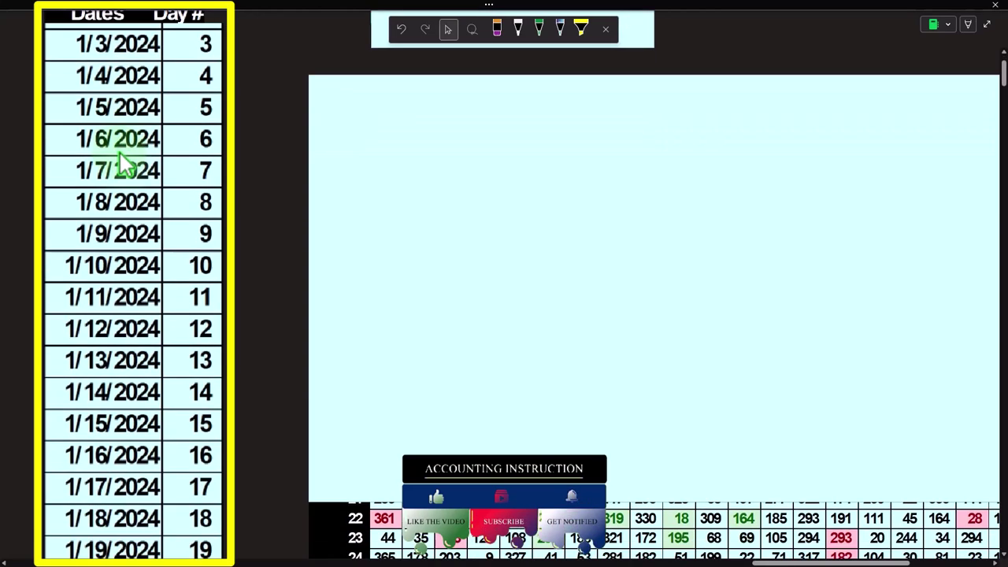
pyautogui.scroll(-4, 119, 210)
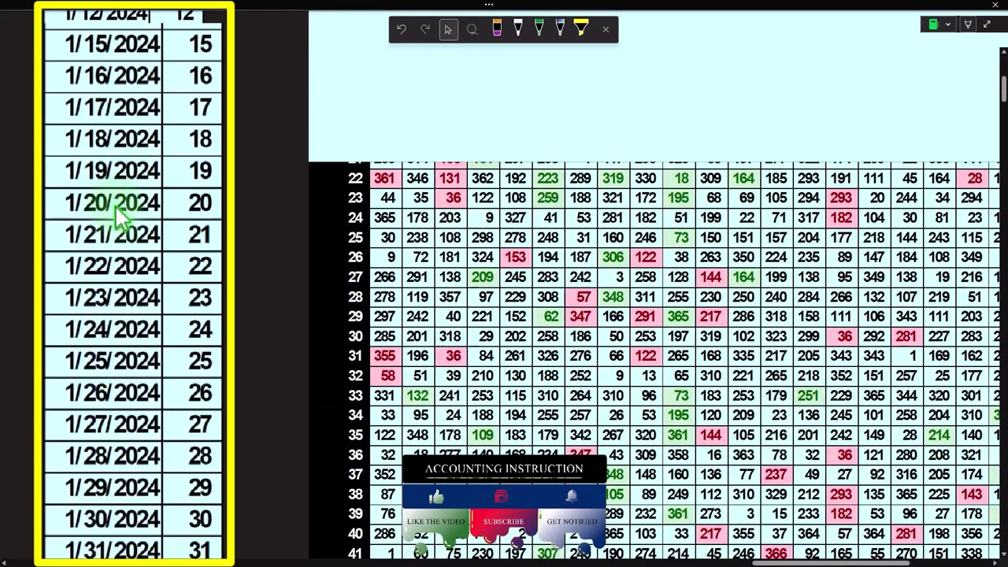
pyautogui.scroll(-9, 116, 217)
pyautogui.scroll(14, 126, 236)
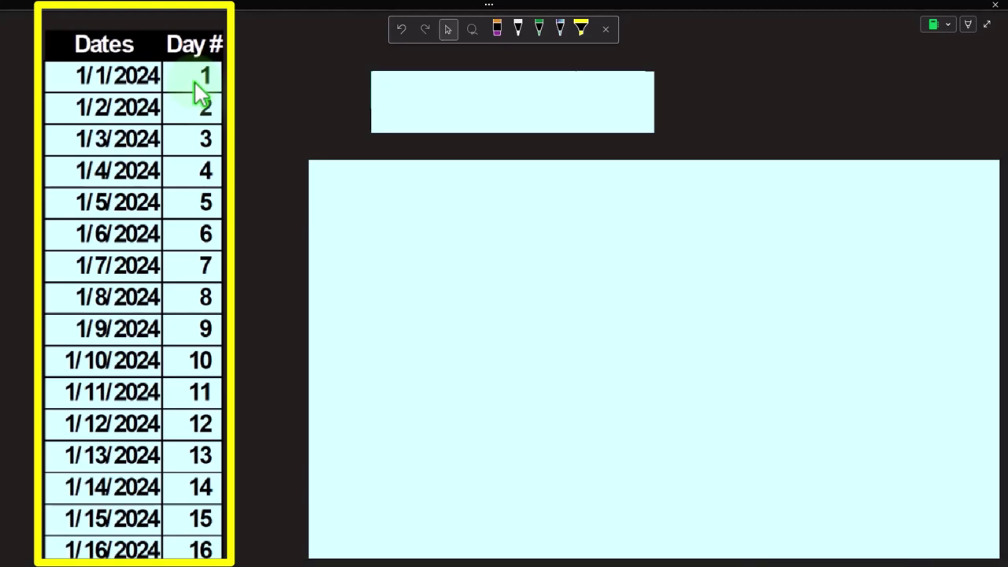
# Scroll the date list down to 12/31/2024, day 366, and back up.
pyautogui.scroll(-10, 199, 92)
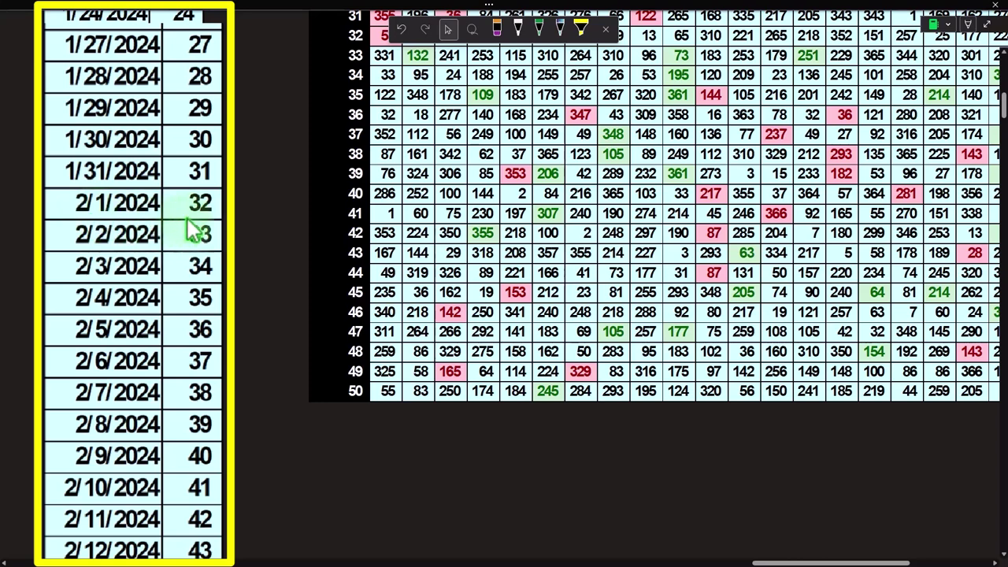
pyautogui.scroll(-10, 189, 228)
pyautogui.scroll(-20, 189, 229)
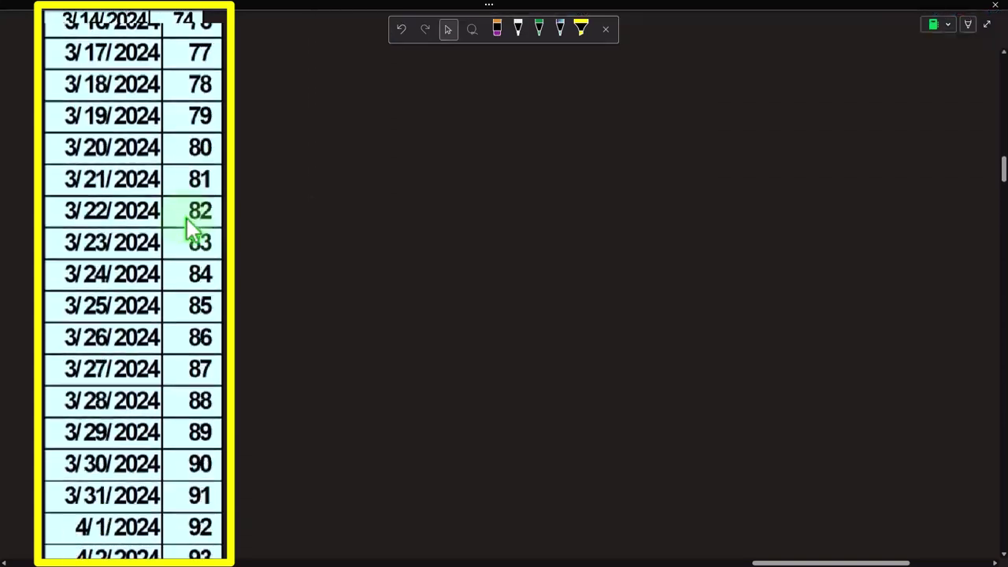
pyautogui.scroll(-20, 201, 313)
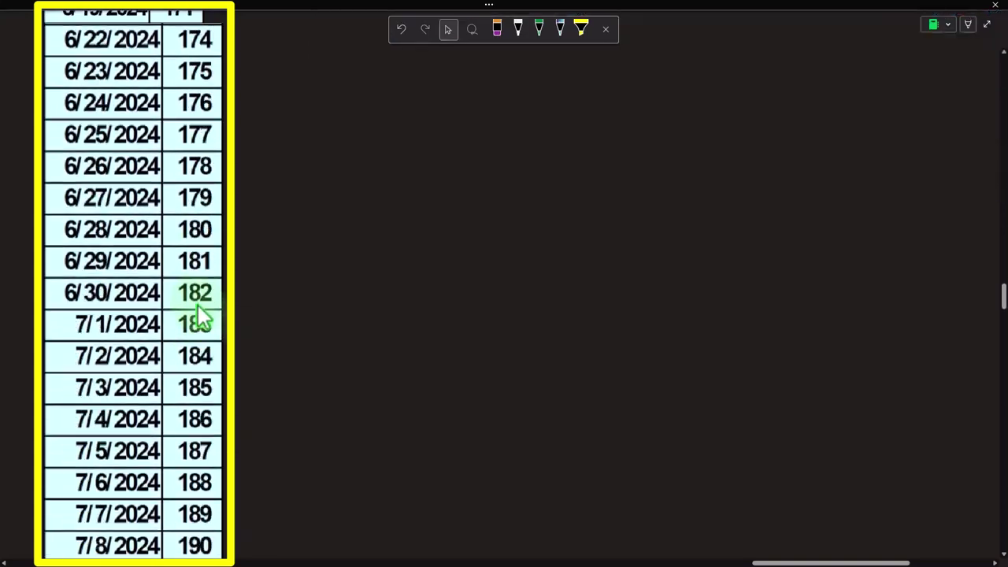
pyautogui.scroll(-20, 197, 317)
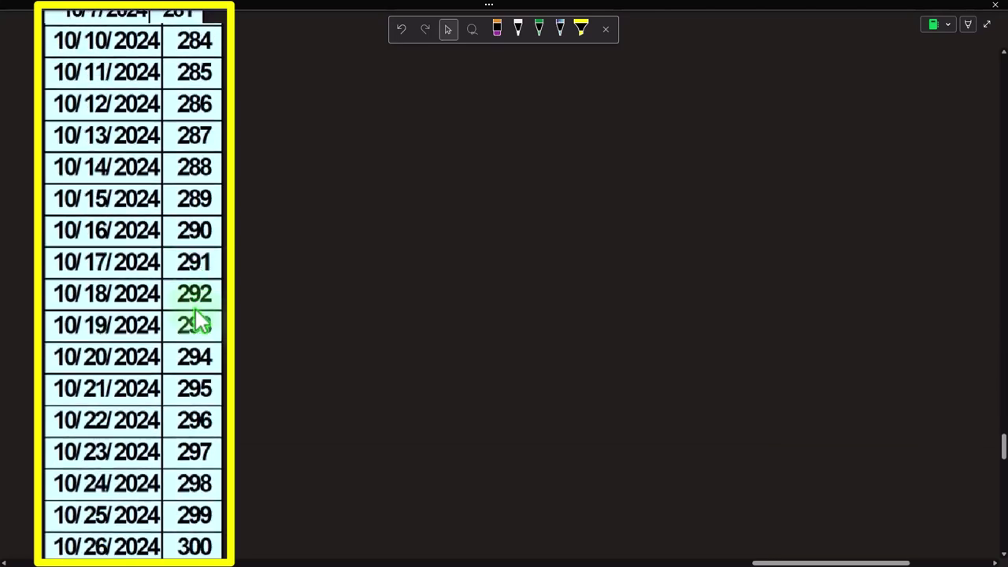
pyautogui.scroll(-3, 197, 315)
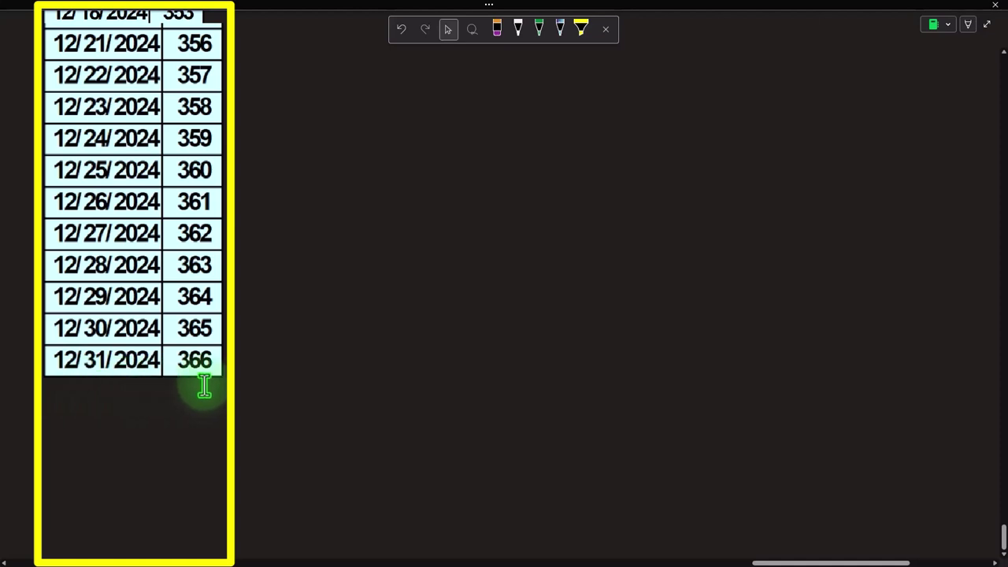
pyautogui.click(976, 525)
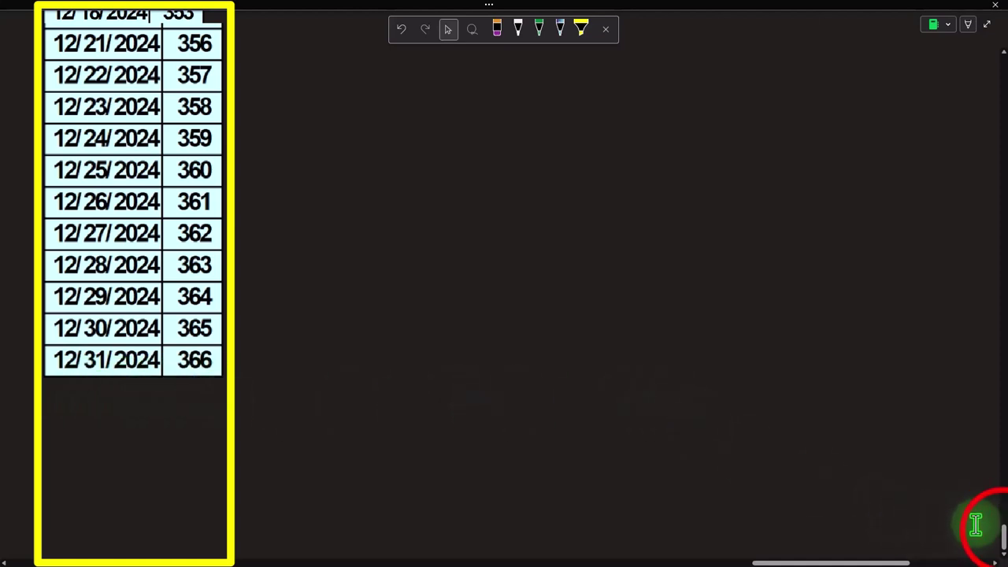
pyautogui.moveTo(1004, 535); pyautogui.dragTo(1005, 110)
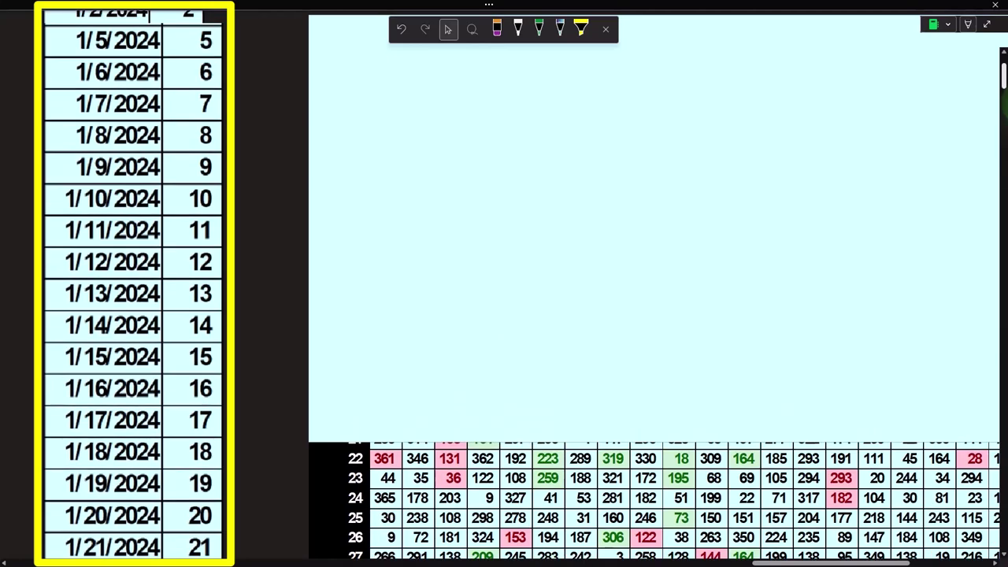
# Shrink the large light-blue cover to reveal the Count column, then select the small cover box above it.
pyautogui.click(304, 370)
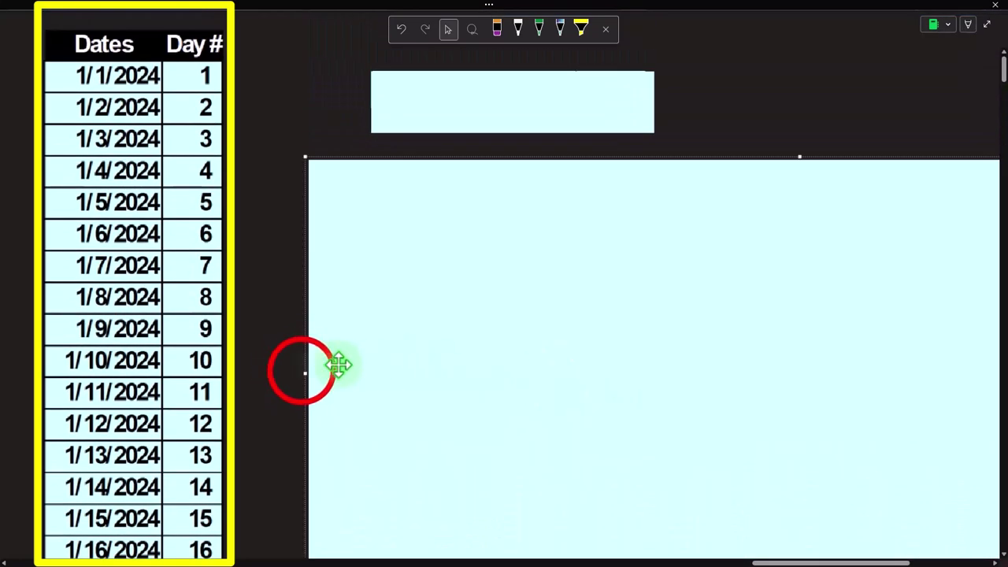
pyautogui.moveTo(299, 371); pyautogui.dragTo(398, 367)
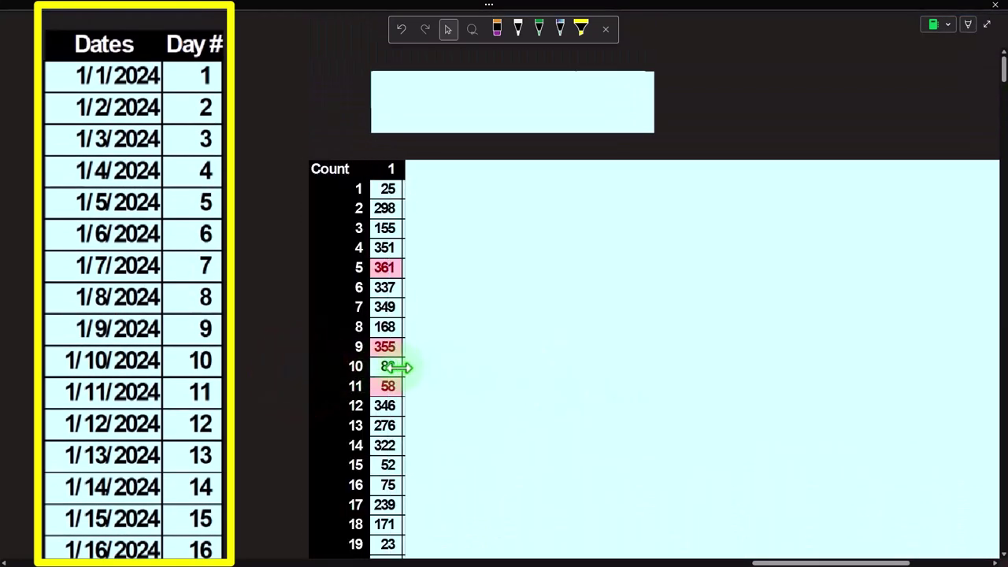
pyautogui.click(451, 102)
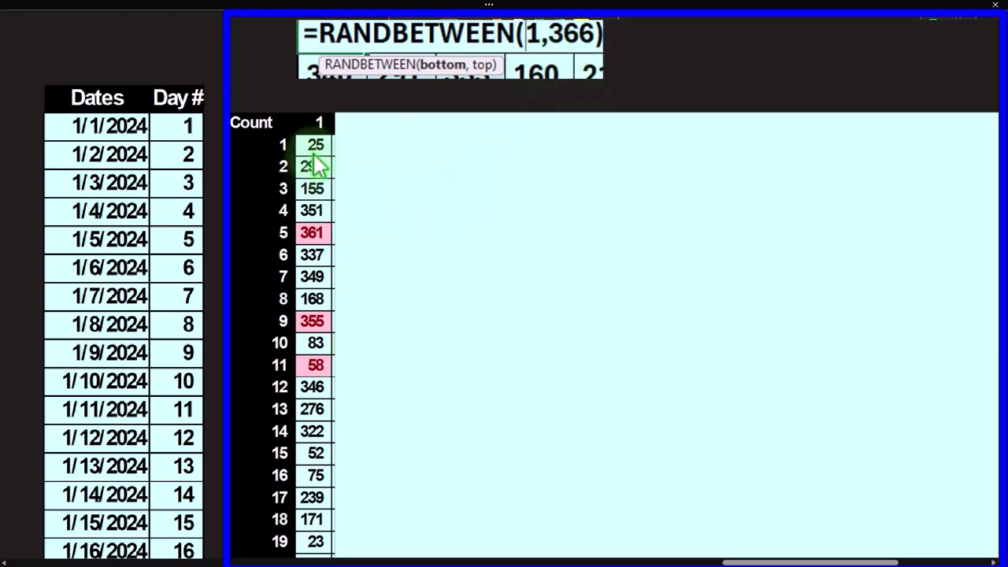
# Move the cyan cover's left edge right to uncover column 4 of the birthday grid for rows 1–21.
pyautogui.scroll(-3, 315, 162)
pyautogui.scroll(-12, 315, 162)
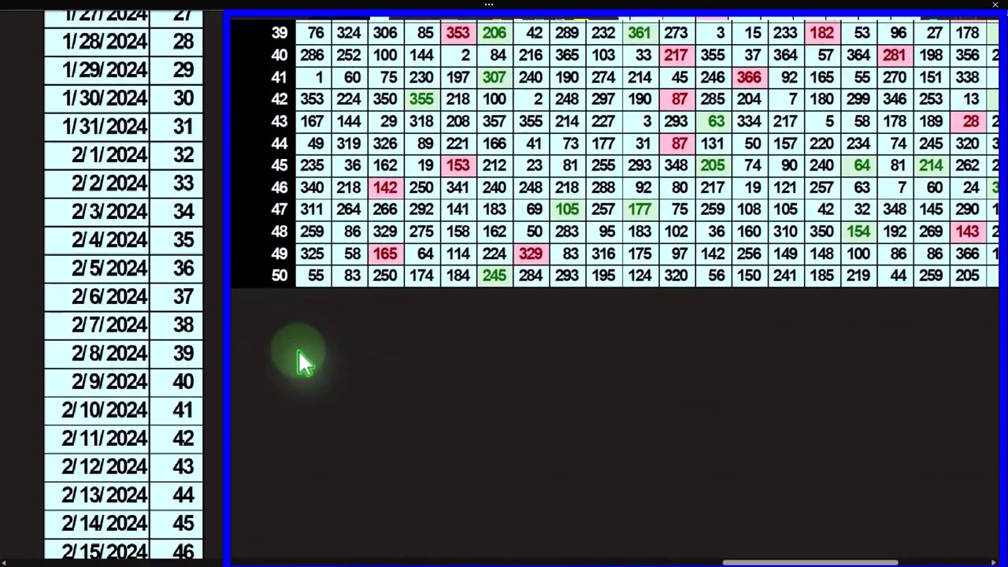
pyautogui.scroll(12, 302, 289)
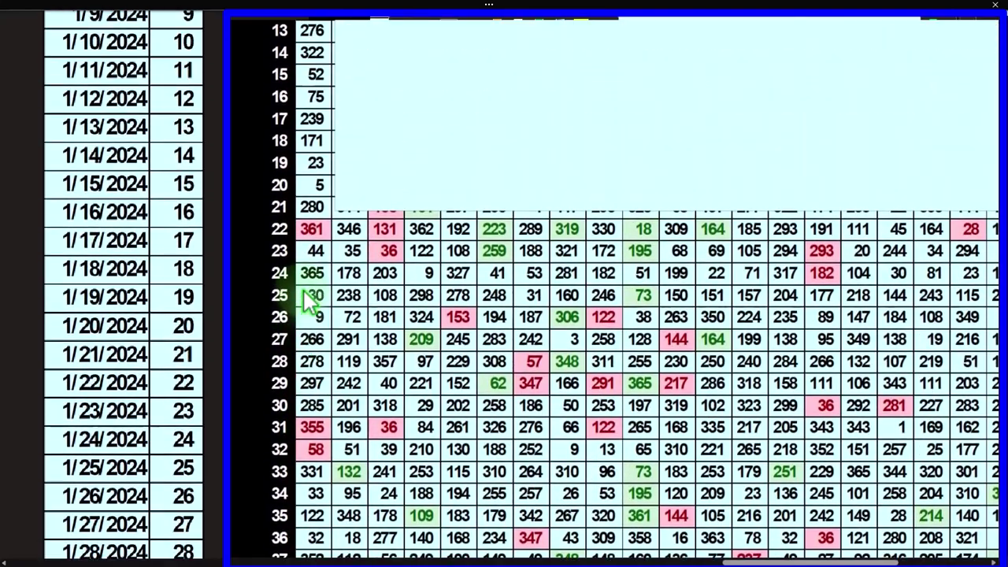
pyautogui.scroll(3, 388, 285)
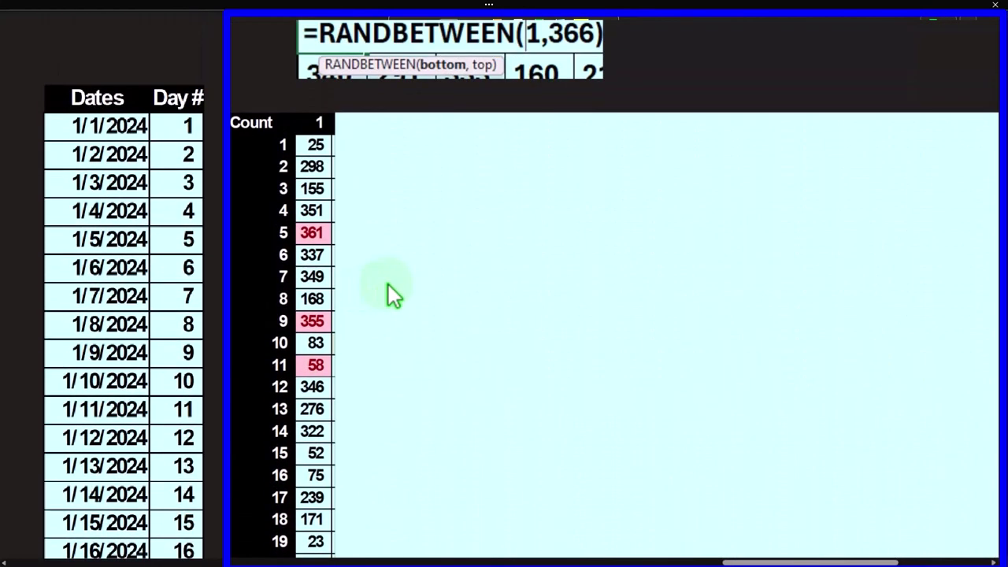
pyautogui.scroll(-2, 388, 284)
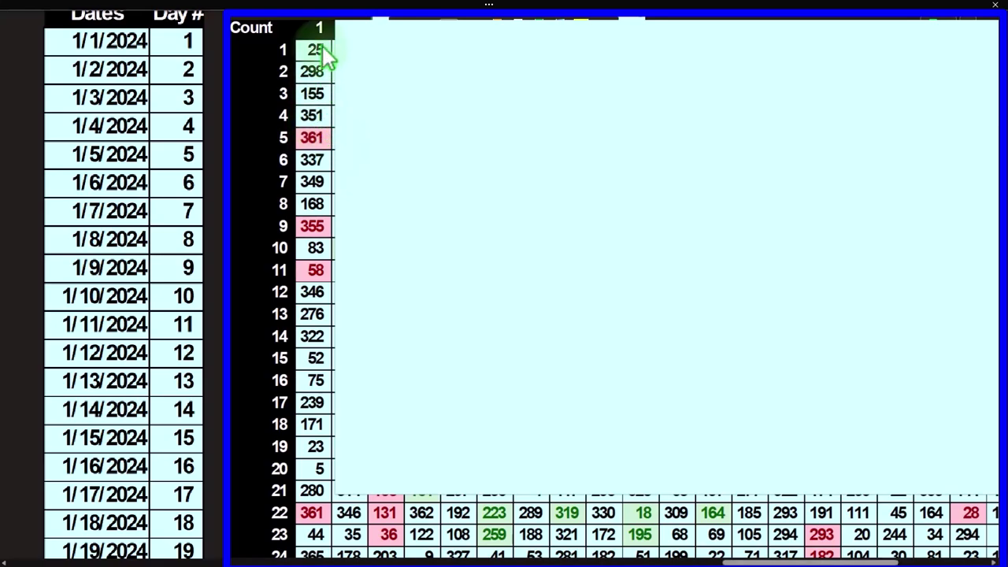
pyautogui.scroll(-3, 319, 411)
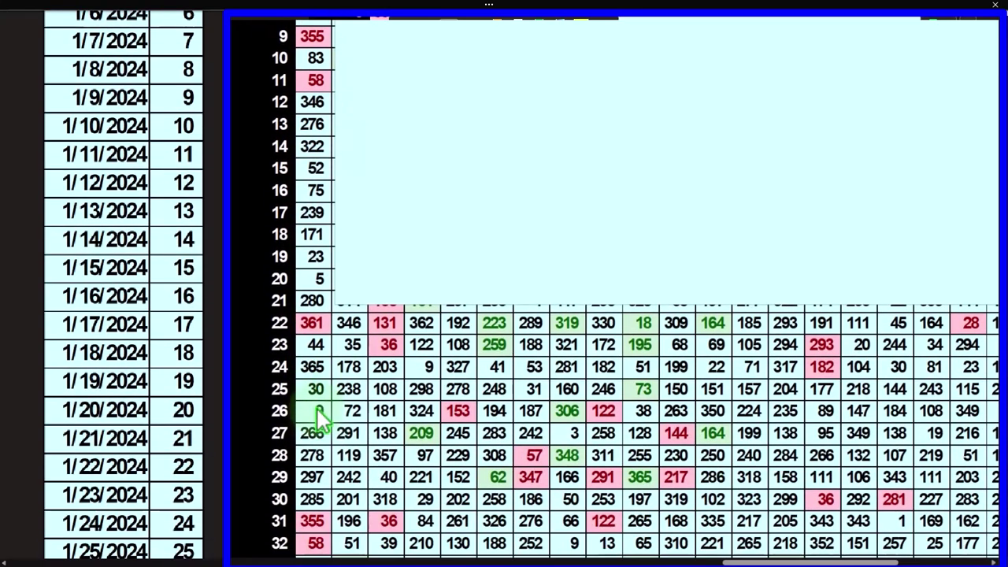
pyautogui.scroll(-3, 319, 421)
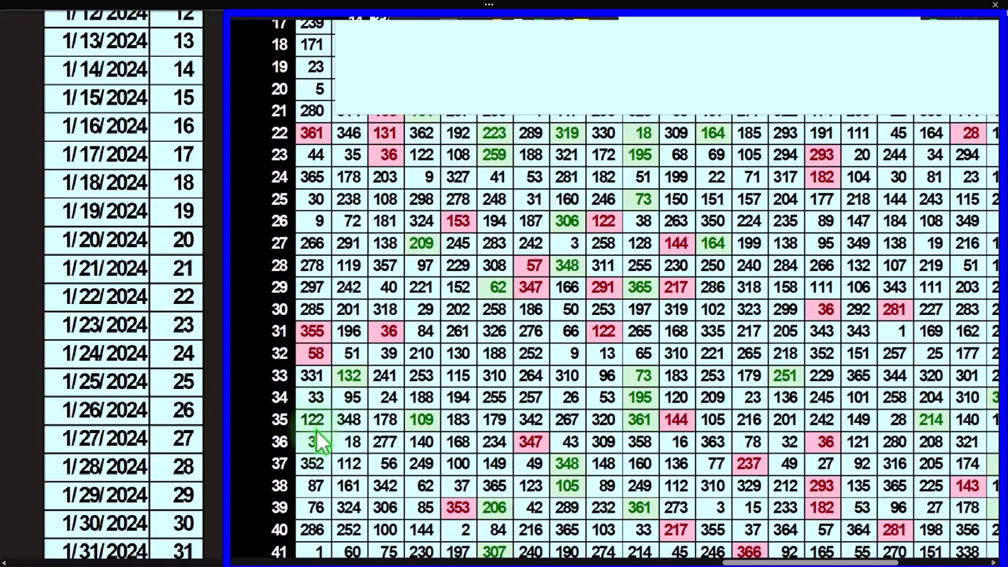
pyautogui.scroll(6, 316, 437)
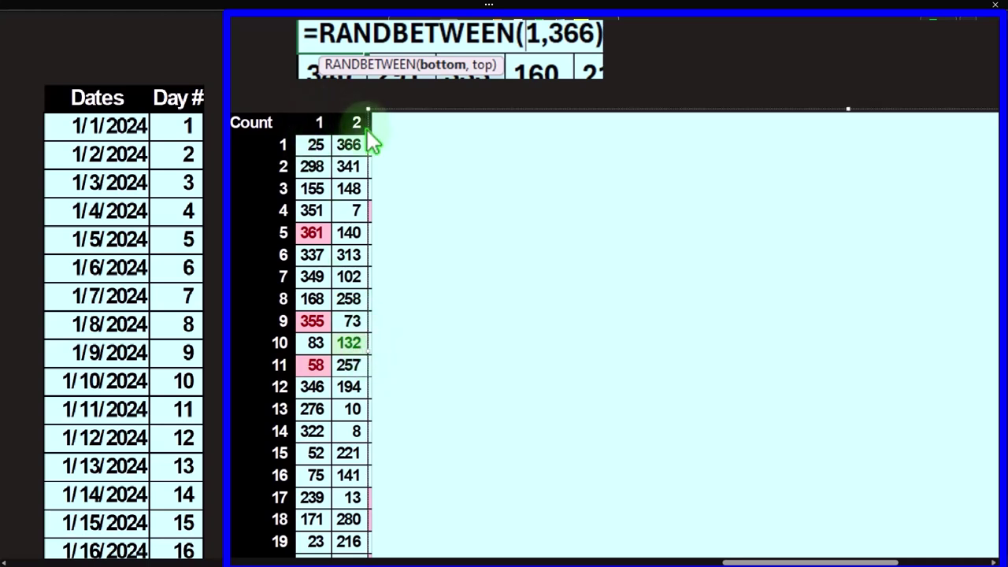
pyautogui.scroll(-3, 363, 145)
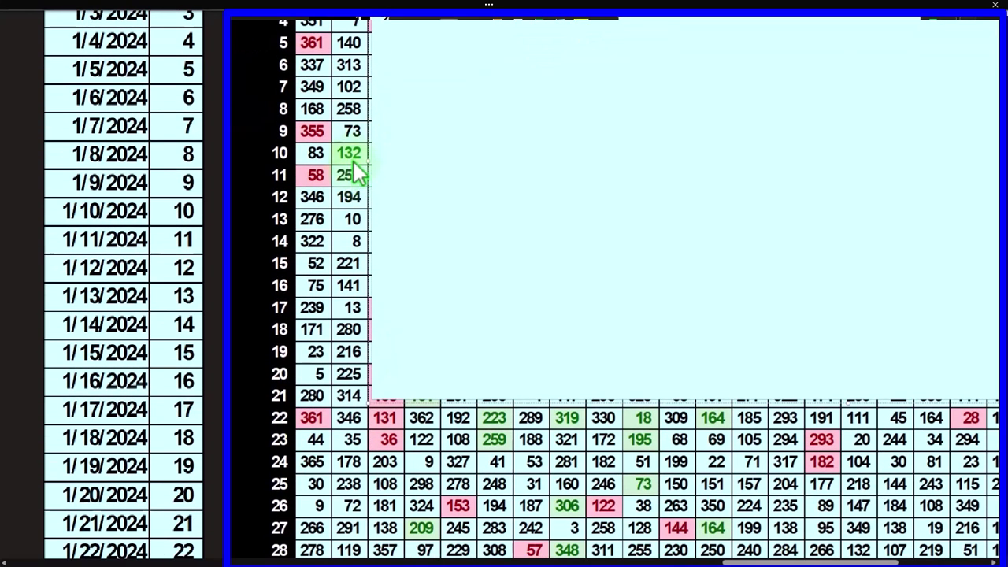
pyautogui.scroll(-8, 352, 181)
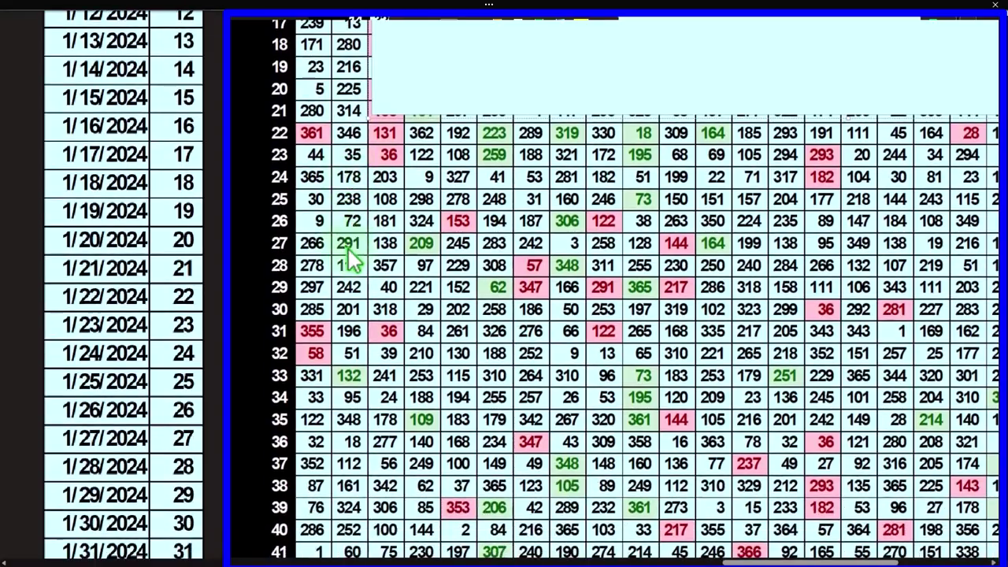
pyautogui.scroll(3, 353, 252)
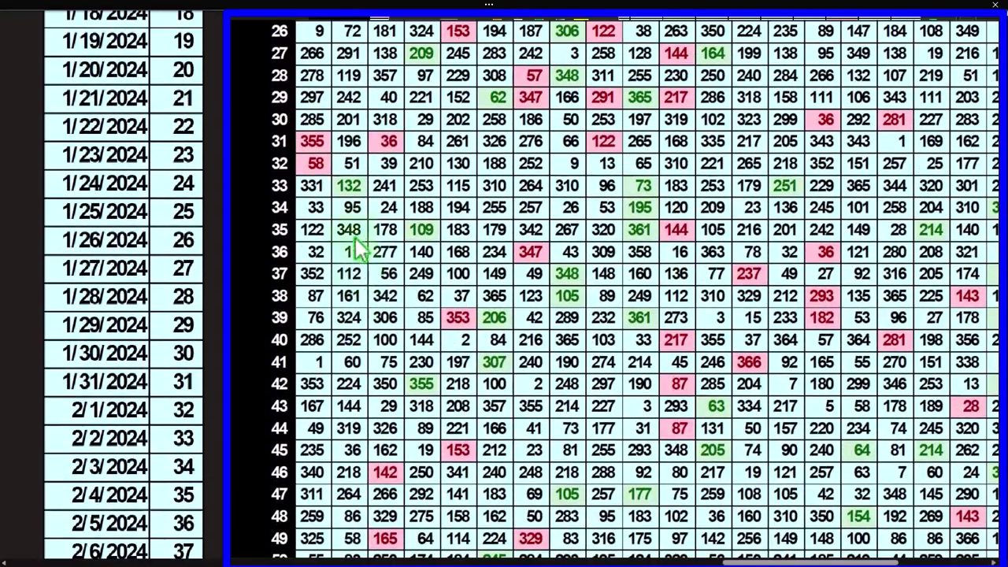
pyautogui.scroll(8, 355, 236)
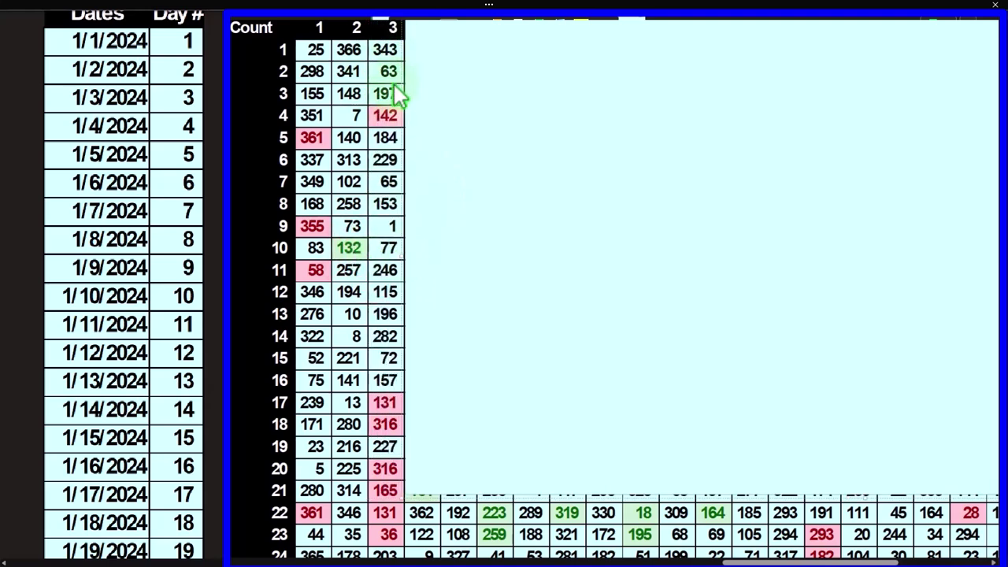
pyautogui.scroll(-1, 392, 88)
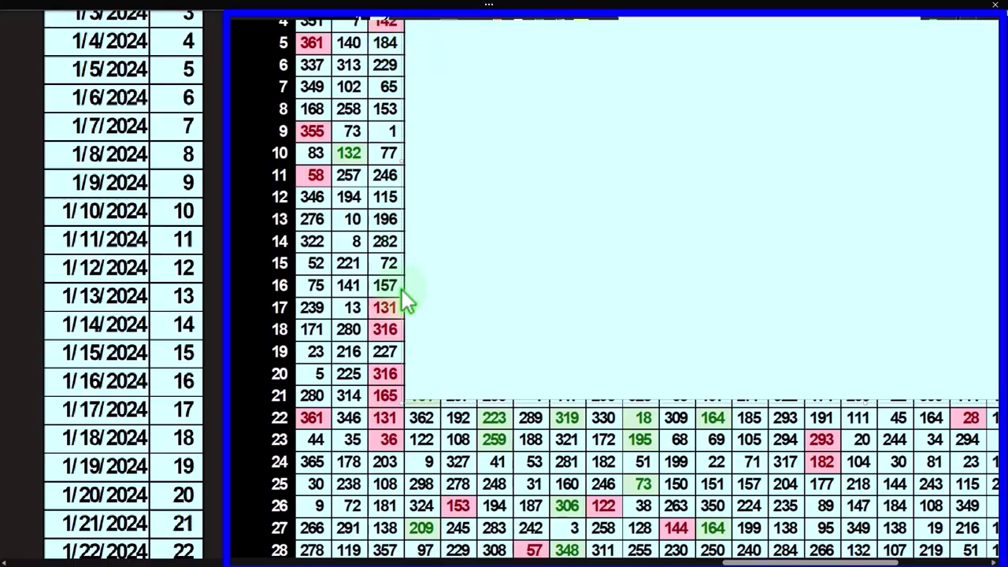
pyautogui.scroll(-3, 392, 403)
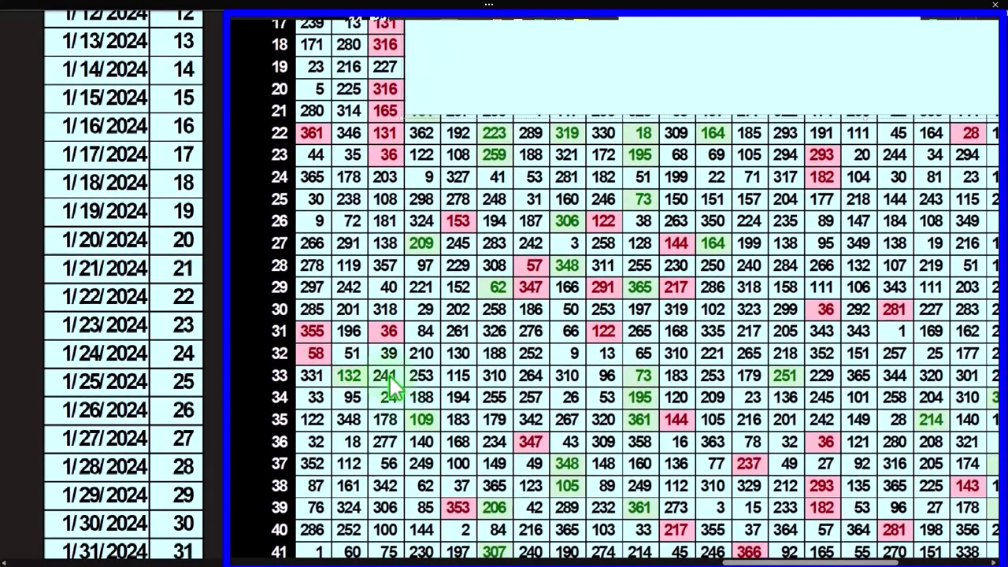
pyautogui.scroll(-4, 390, 378)
pyautogui.scroll(8, 392, 385)
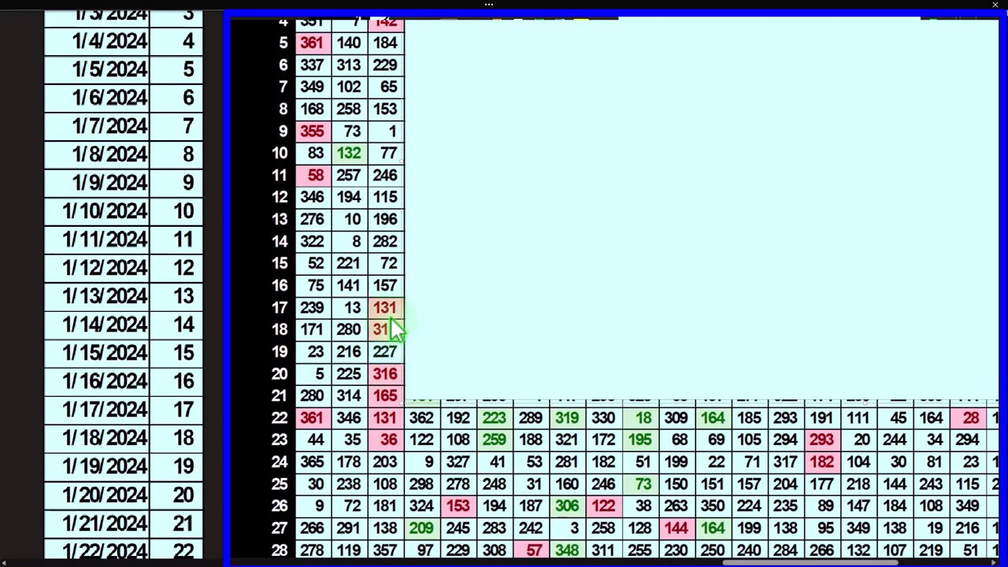
pyautogui.scroll(-2, 391, 317)
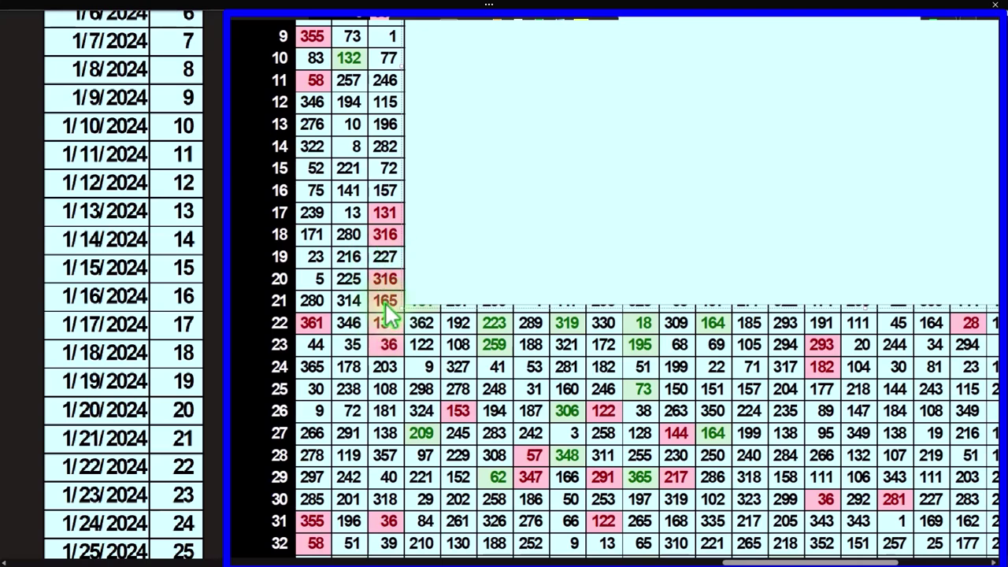
pyautogui.scroll(-3, 387, 307)
pyautogui.scroll(-4, 389, 314)
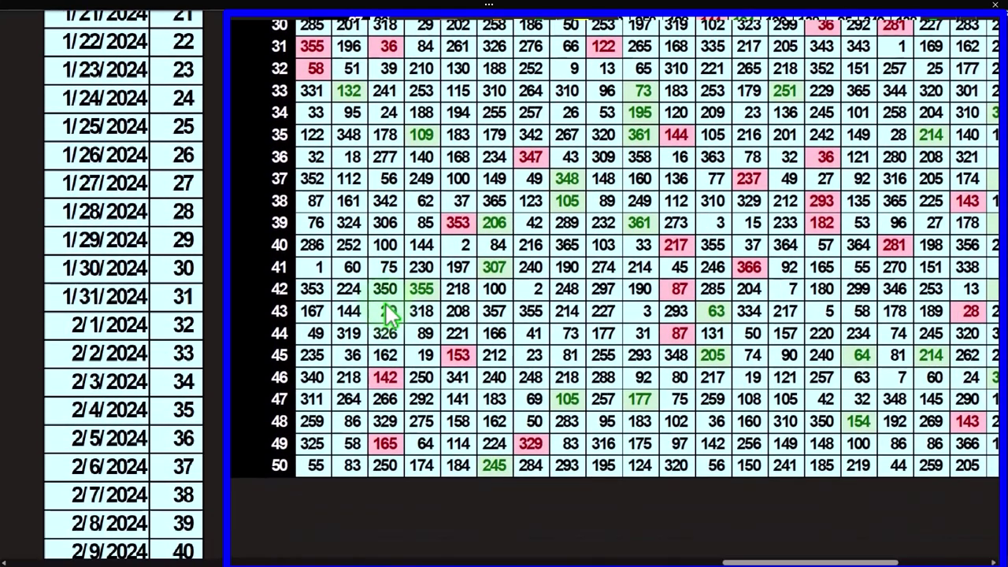
pyautogui.scroll(9, 407, 453)
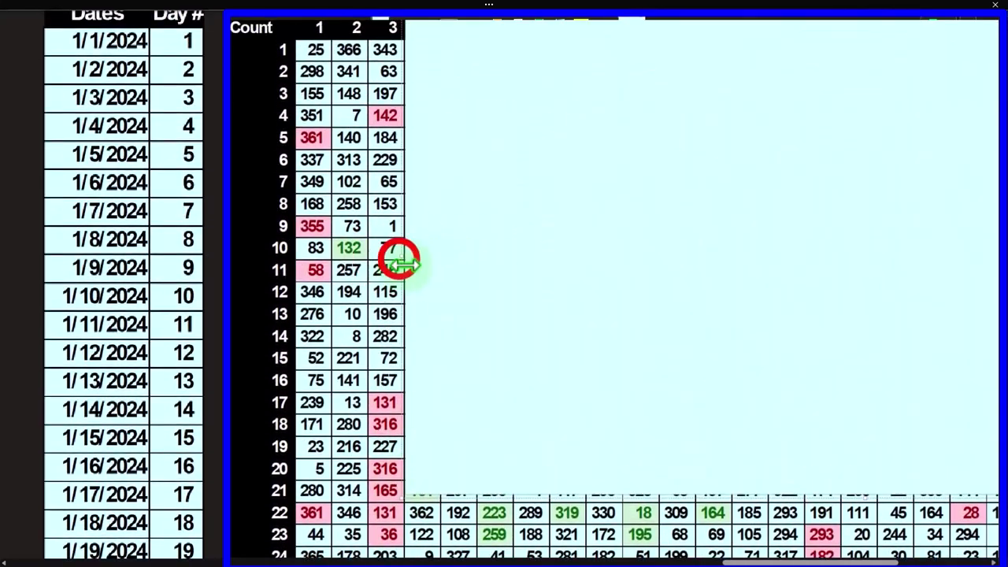
pyautogui.moveTo(400, 264); pyautogui.dragTo(445, 258)
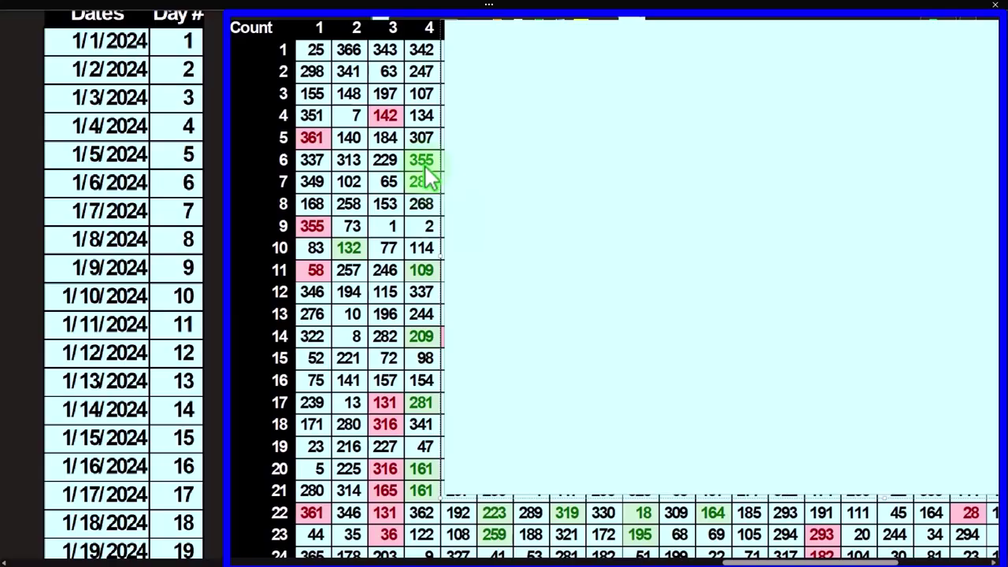
pyautogui.scroll(-8, 426, 180)
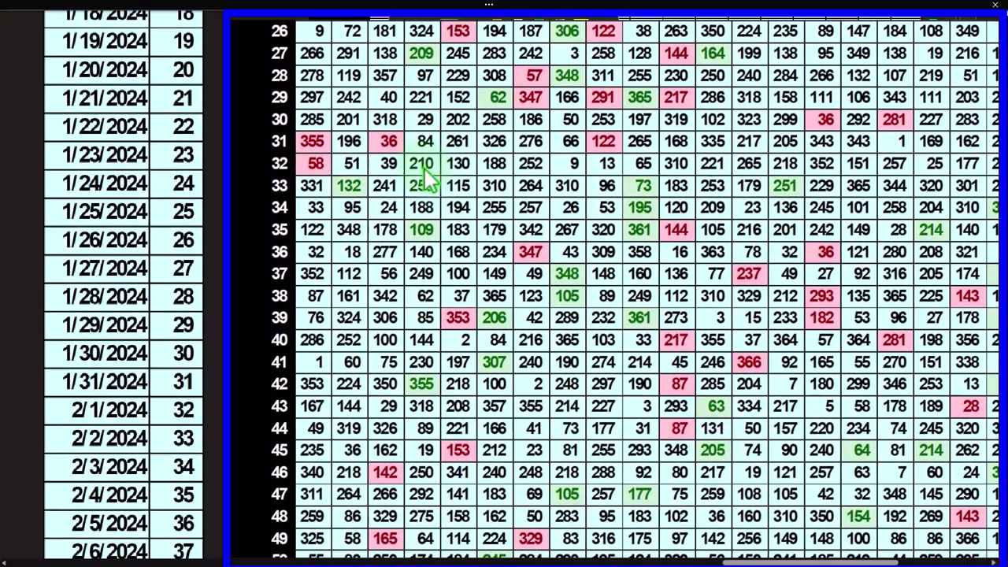
pyautogui.scroll(8, 447, 381)
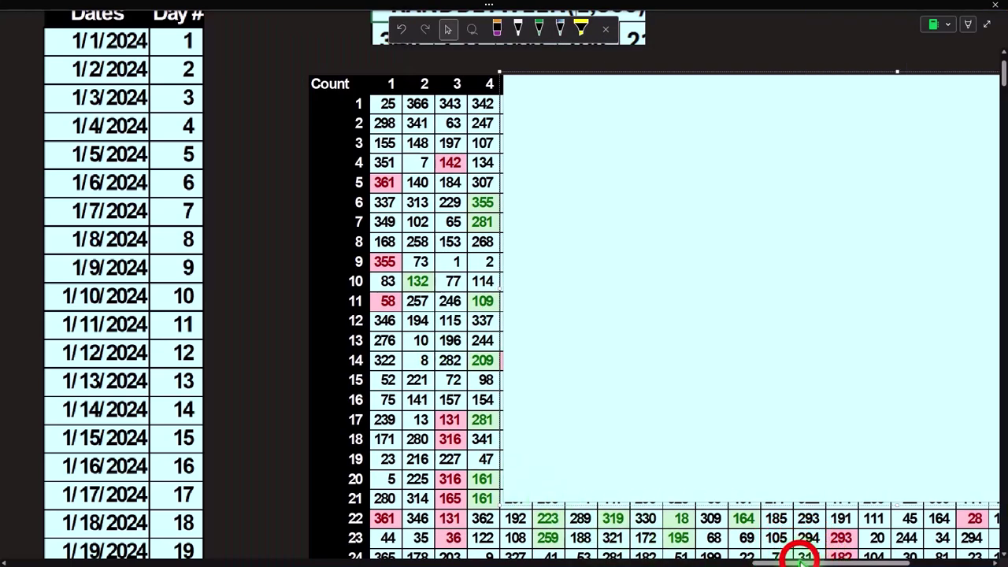
# Drag the cover's left handle further right so grid columns 5 through 14 are also shown.
pyautogui.moveTo(803, 556); pyautogui.dragTo(513, 409)
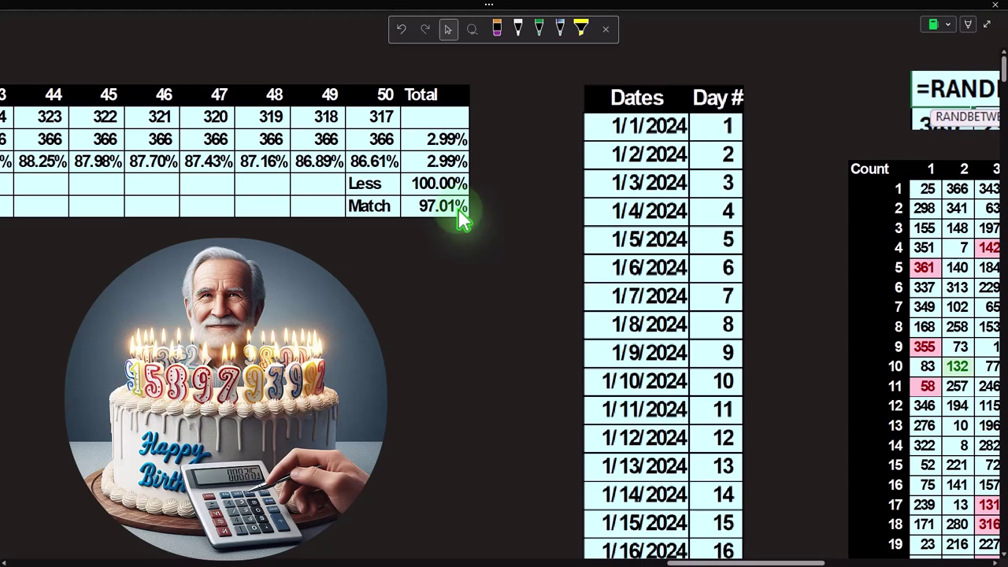
pyautogui.moveTo(704, 561); pyautogui.dragTo(787, 561)
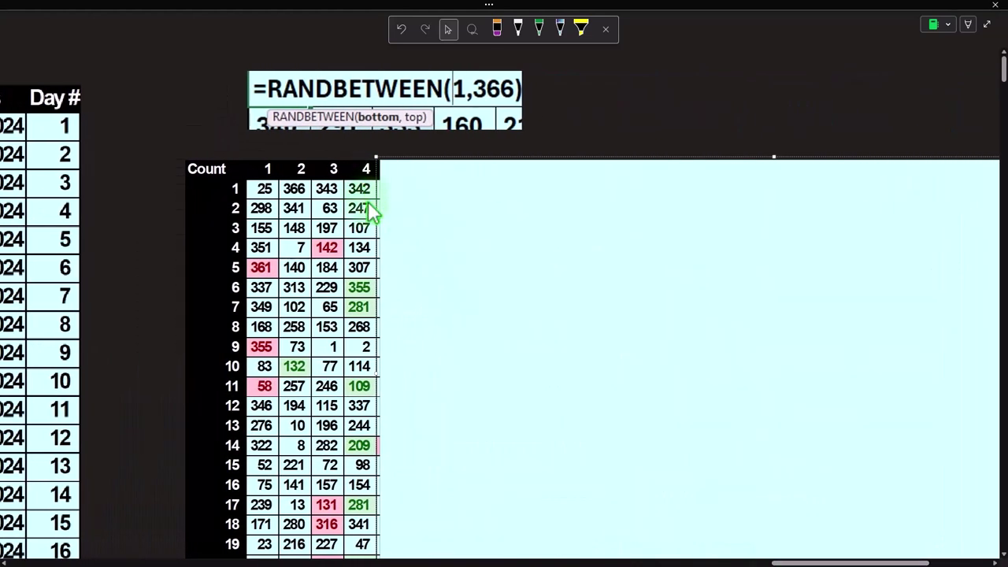
pyautogui.moveTo(378, 373); pyautogui.dragTo(715, 370)
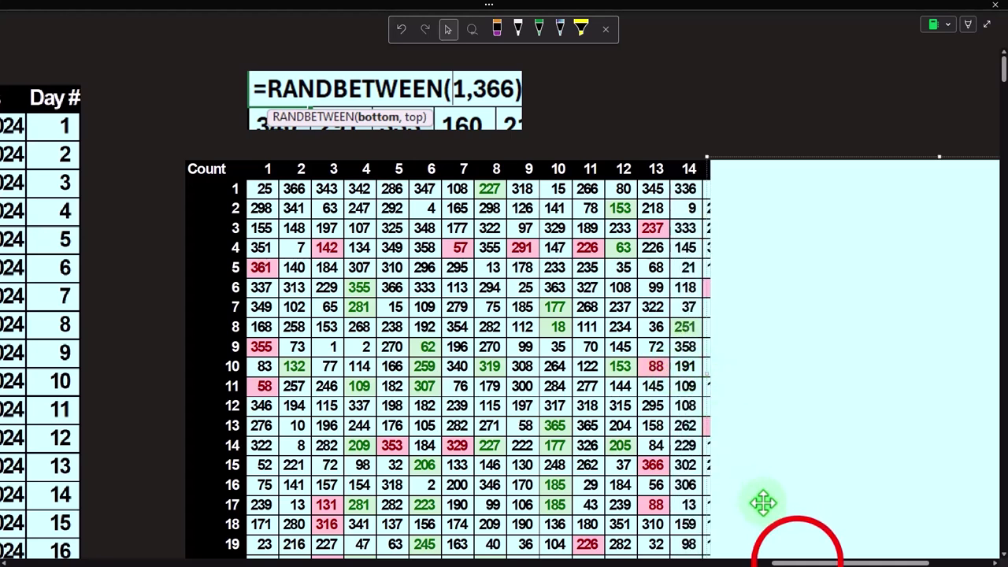
# Push the cover past column 17, then delete the last strip to expose columns 15–35.
pyautogui.hscroll(5, 704, 452)
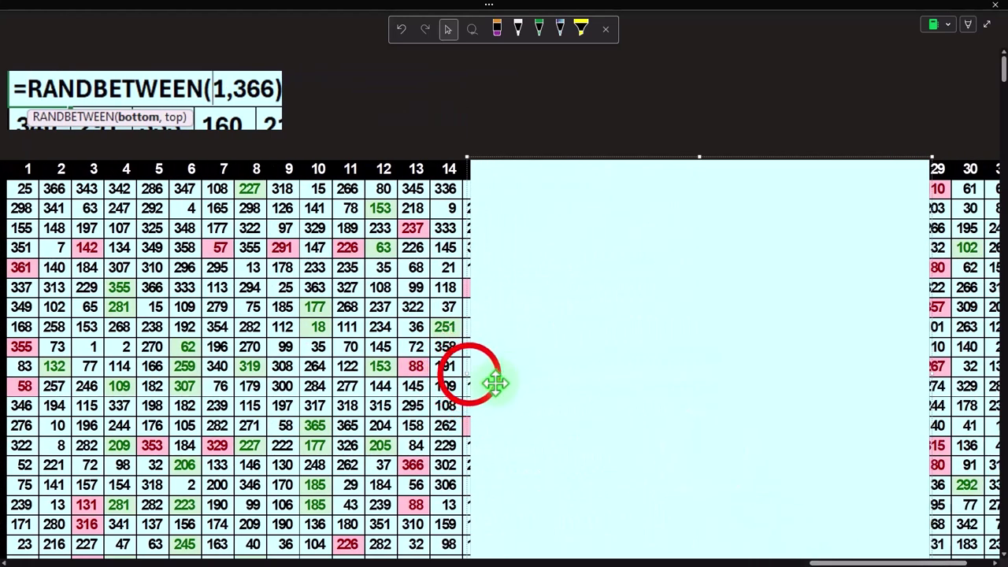
pyautogui.moveTo(469, 375); pyautogui.dragTo(905, 388)
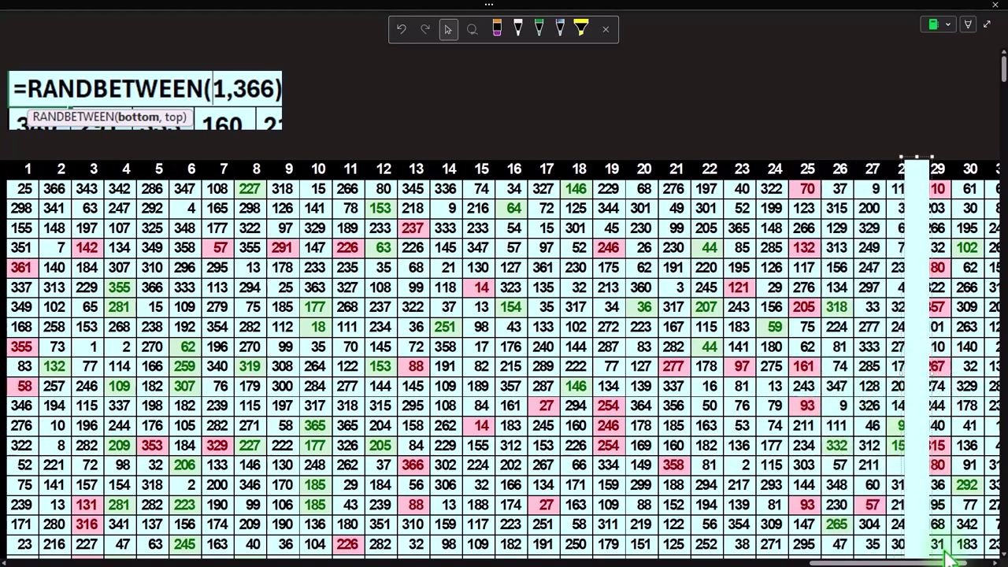
pyautogui.press('Delete')
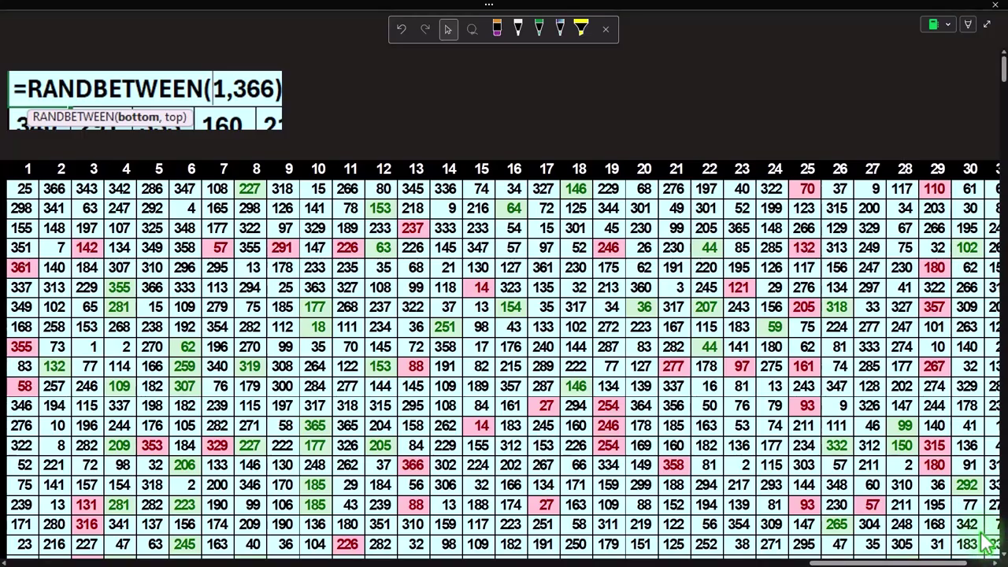
pyautogui.moveTo(944, 563); pyautogui.dragTo(968, 564)
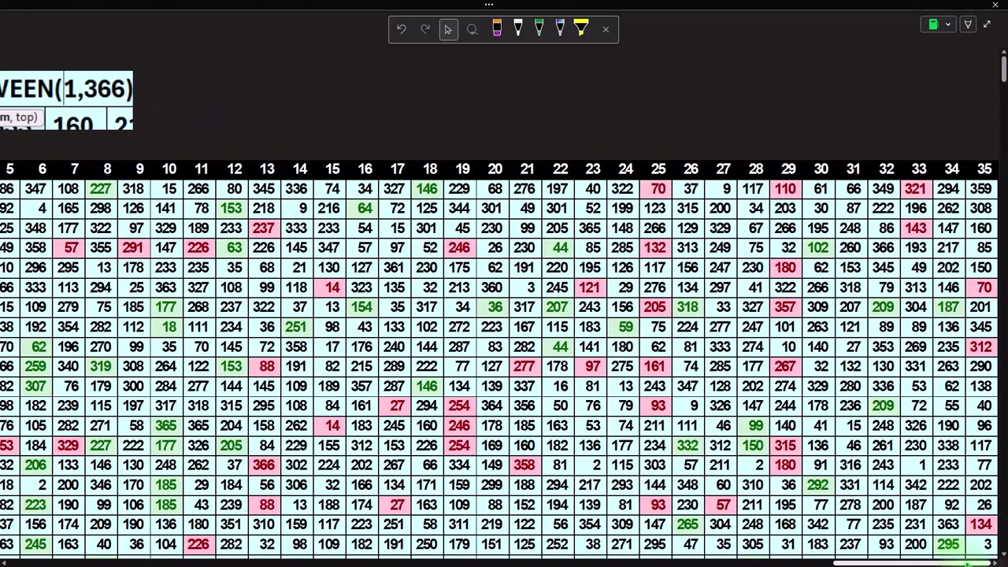
pyautogui.scroll(-2, 826, 410)
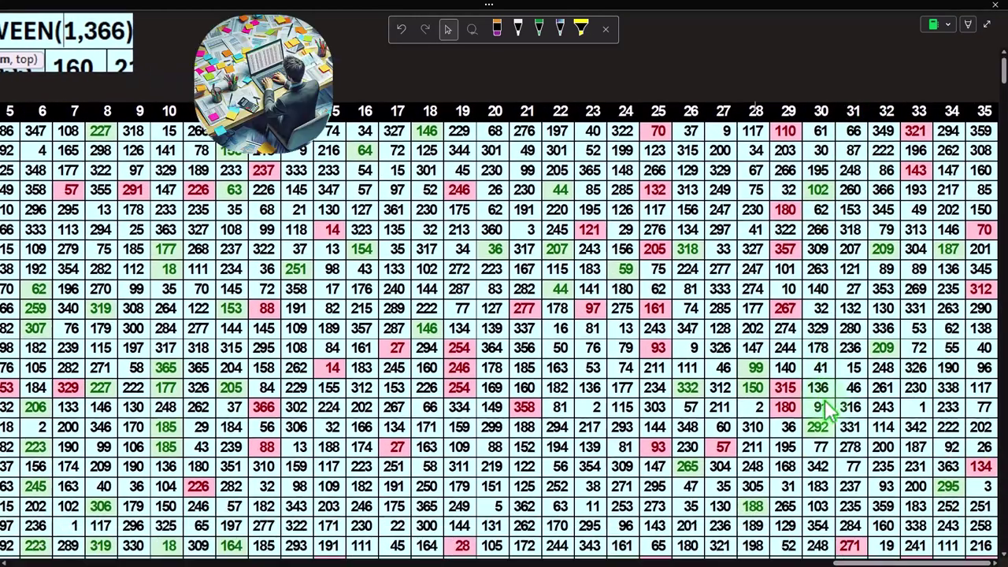
pyautogui.scroll(-10, 827, 409)
pyautogui.scroll(12, 856, 447)
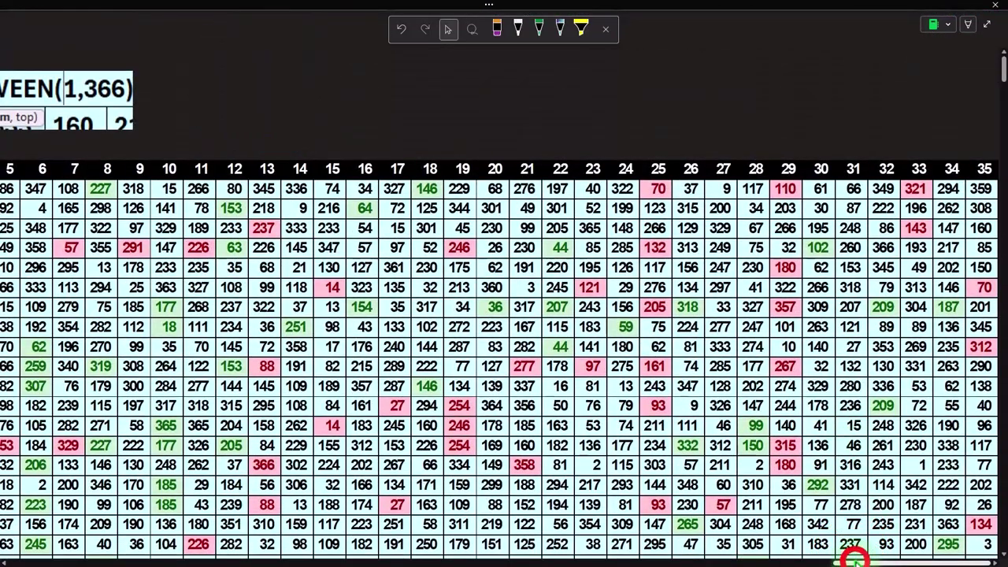
pyautogui.moveTo(854, 559); pyautogui.dragTo(803, 559)
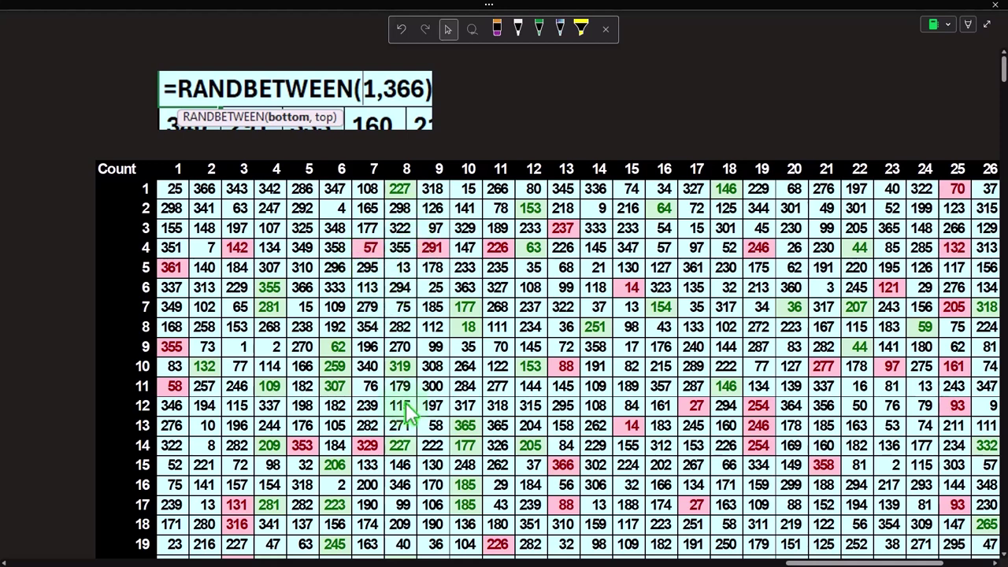
pyautogui.moveTo(804, 558); pyautogui.dragTo(666, 555)
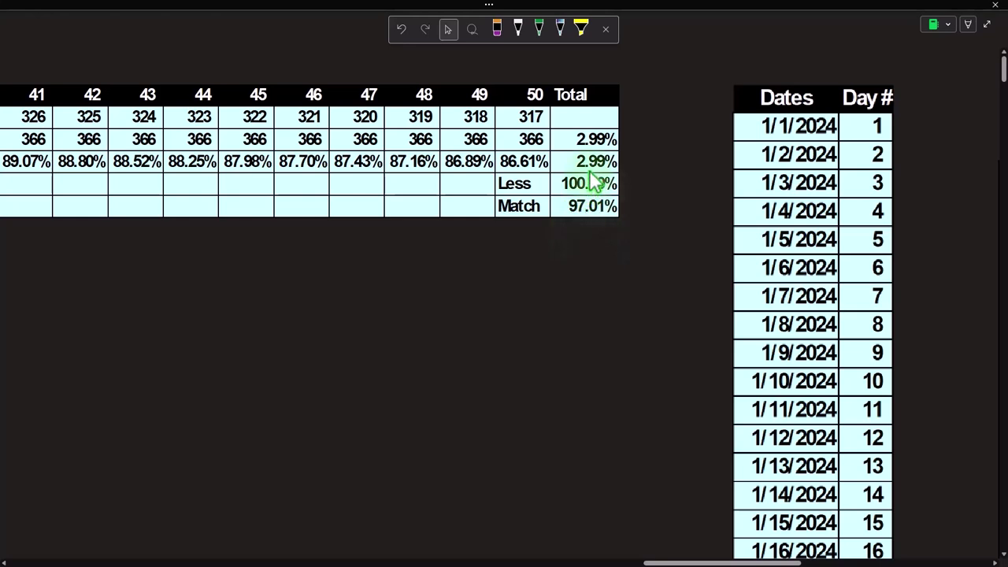
pyautogui.moveTo(670, 560); pyautogui.dragTo(817, 563)
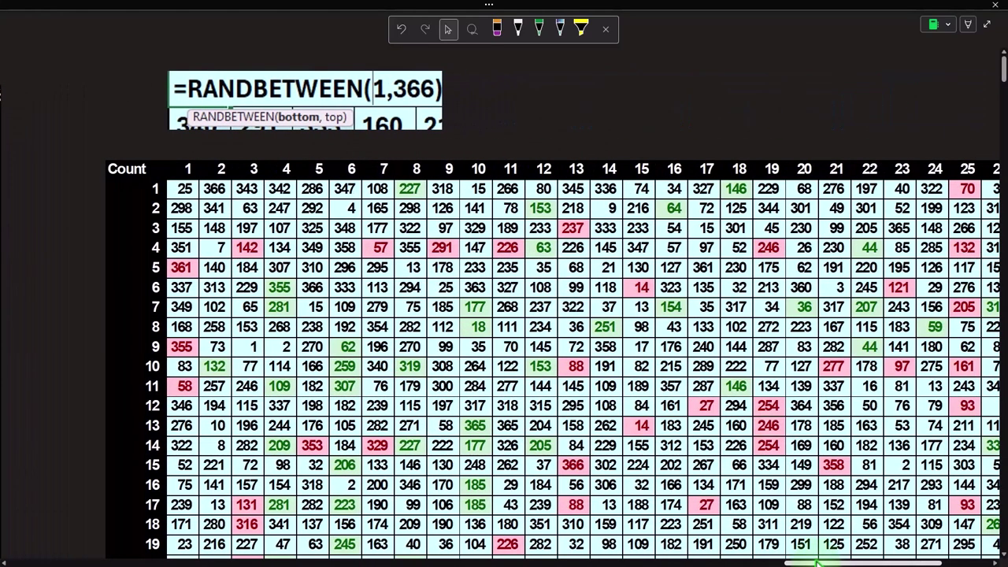